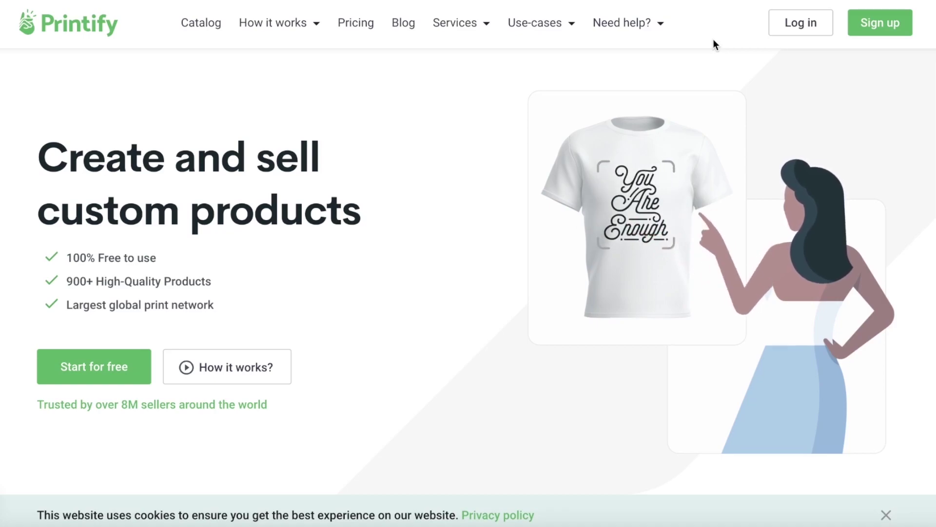
Scroll through the Printify homepage and begin creating a new account.
{"action": "scroll", "coordinate": [660, 93], "scroll_direction": "down", "scroll_amount": 2}
{"action": "scroll", "coordinate": [660, 97], "scroll_direction": "down", "scroll_amount": 6}
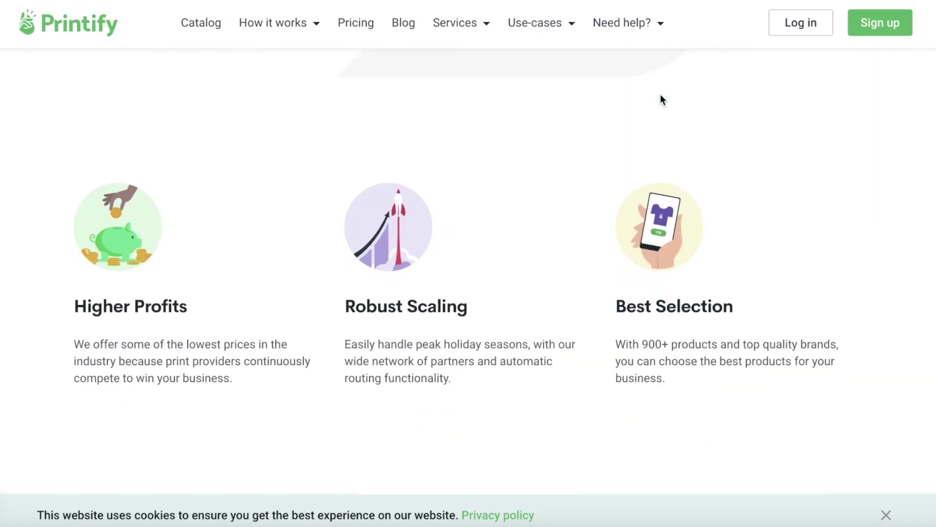
{"action": "scroll", "coordinate": [661, 97], "scroll_direction": "down", "scroll_amount": 3}
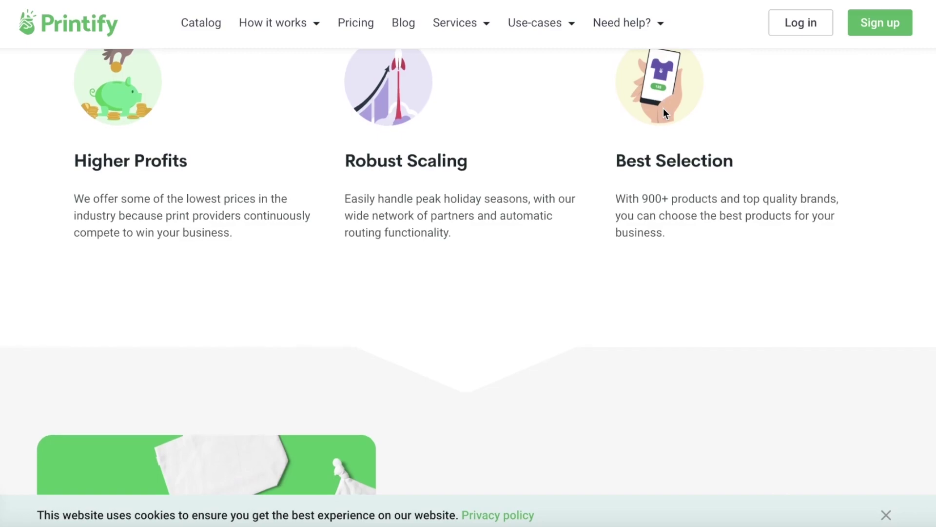
{"action": "scroll", "coordinate": [663, 110], "scroll_direction": "down", "scroll_amount": 6}
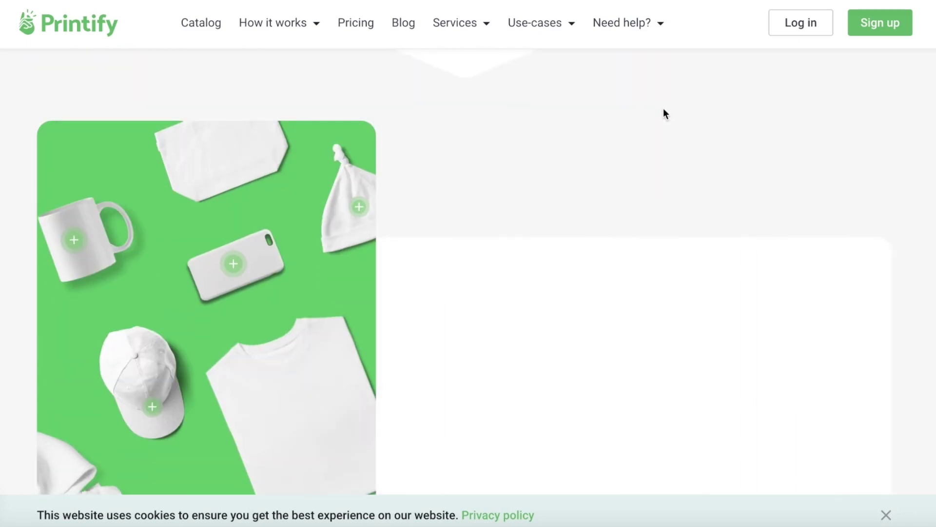
{"action": "scroll", "coordinate": [663, 112], "scroll_direction": "down", "scroll_amount": 4}
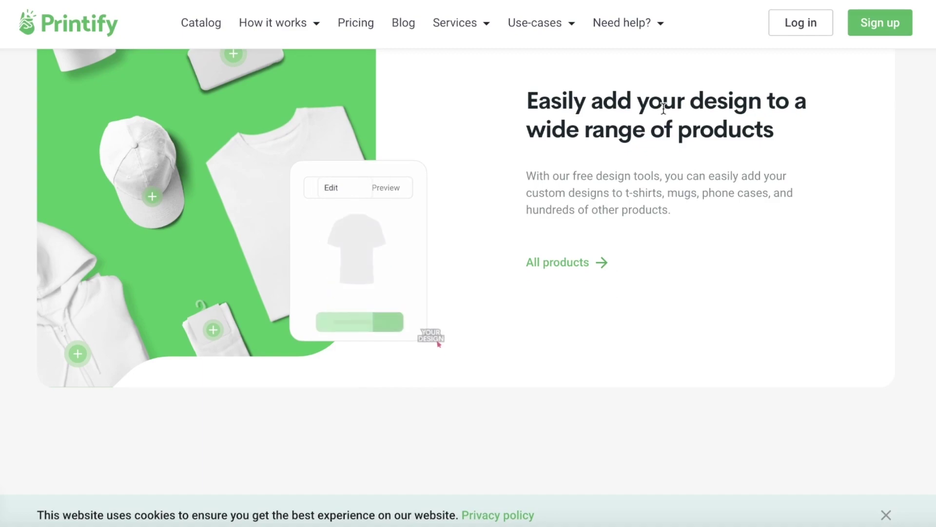
{"action": "scroll", "coordinate": [663, 109], "scroll_direction": "down", "scroll_amount": 3}
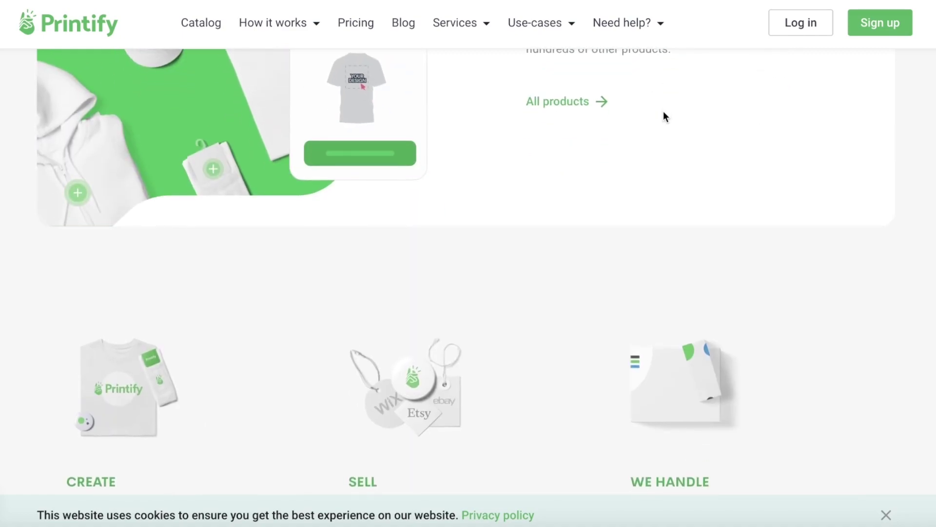
{"action": "scroll", "coordinate": [663, 116], "scroll_direction": "down", "scroll_amount": 3}
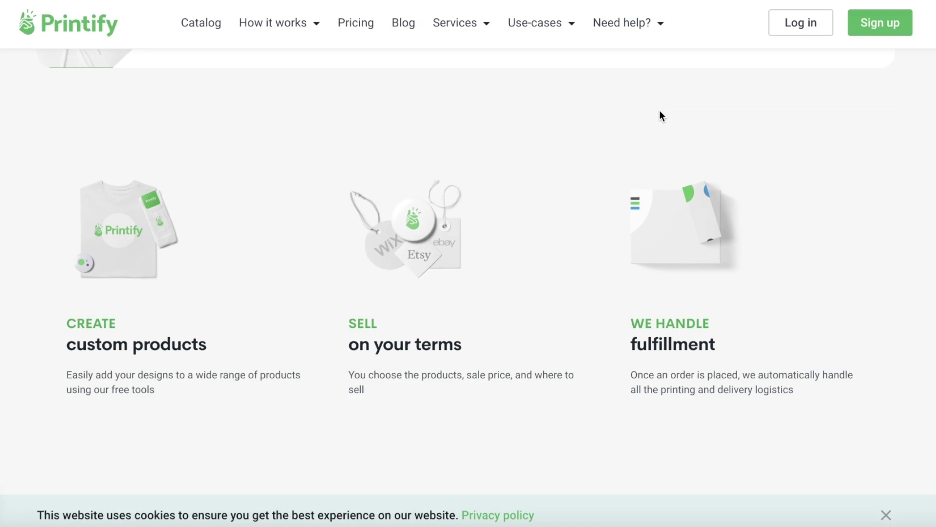
{"action": "scroll", "coordinate": [659, 110], "scroll_direction": "down", "scroll_amount": 1}
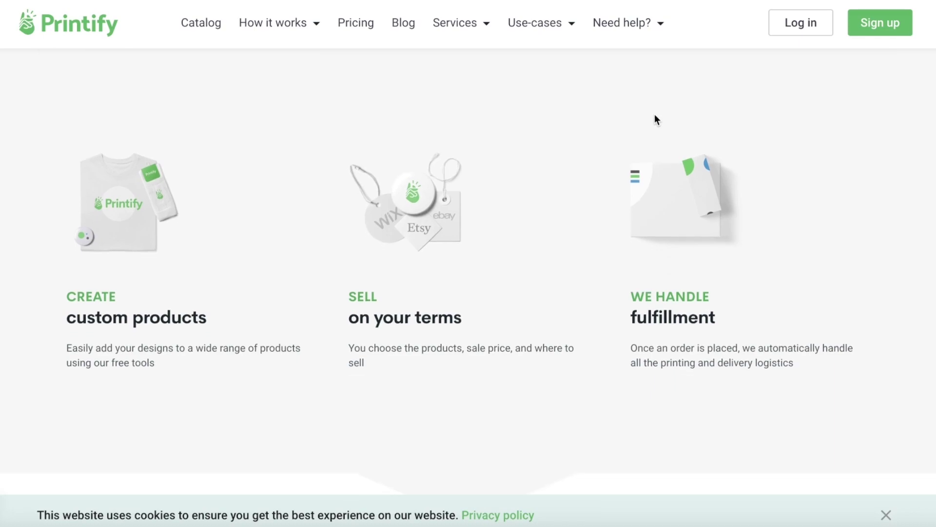
{"action": "scroll", "coordinate": [648, 125], "scroll_direction": "down", "scroll_amount": 2}
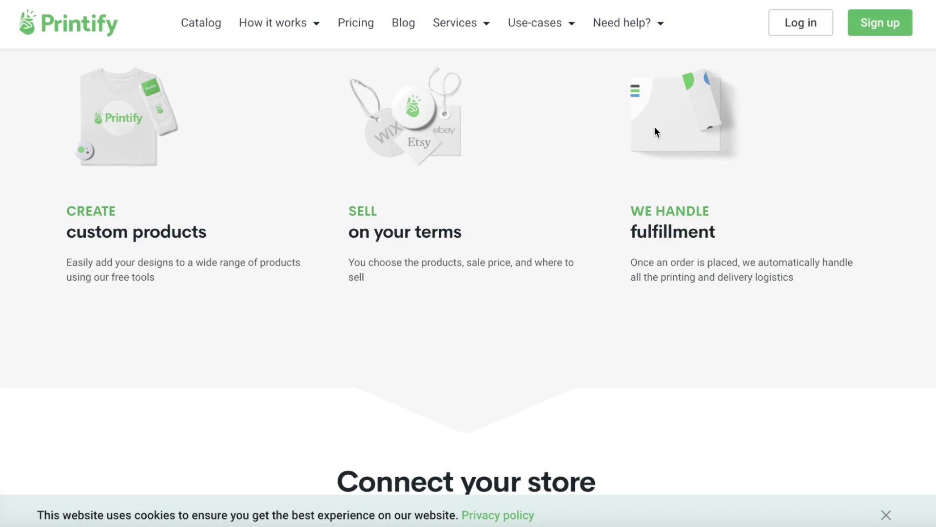
{"action": "scroll", "coordinate": [645, 136], "scroll_direction": "down", "scroll_amount": 8}
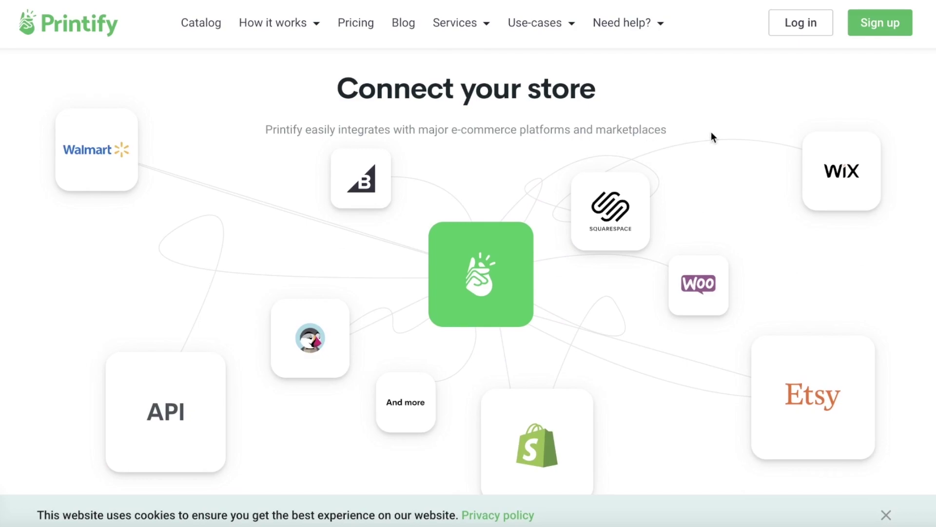
{"action": "scroll", "coordinate": [707, 139], "scroll_direction": "down", "scroll_amount": 8}
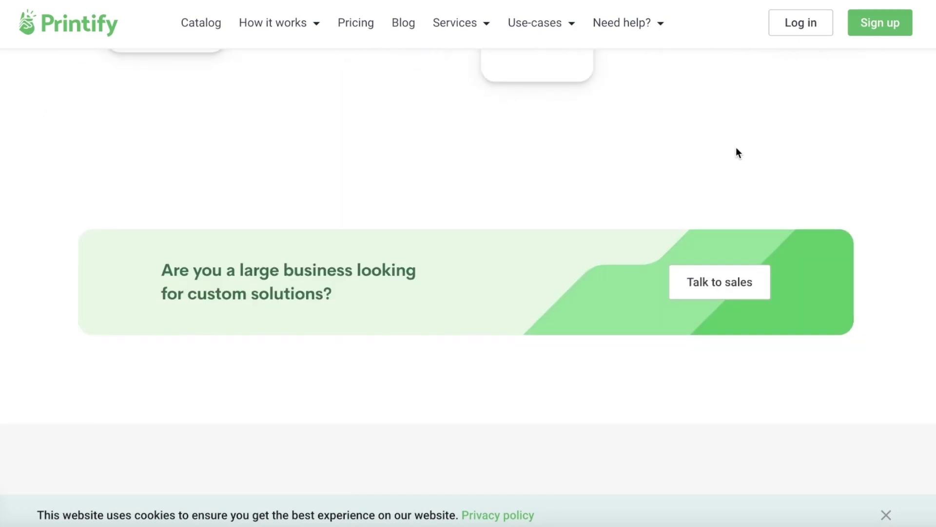
{"action": "left_click", "coordinate": [882, 25]}
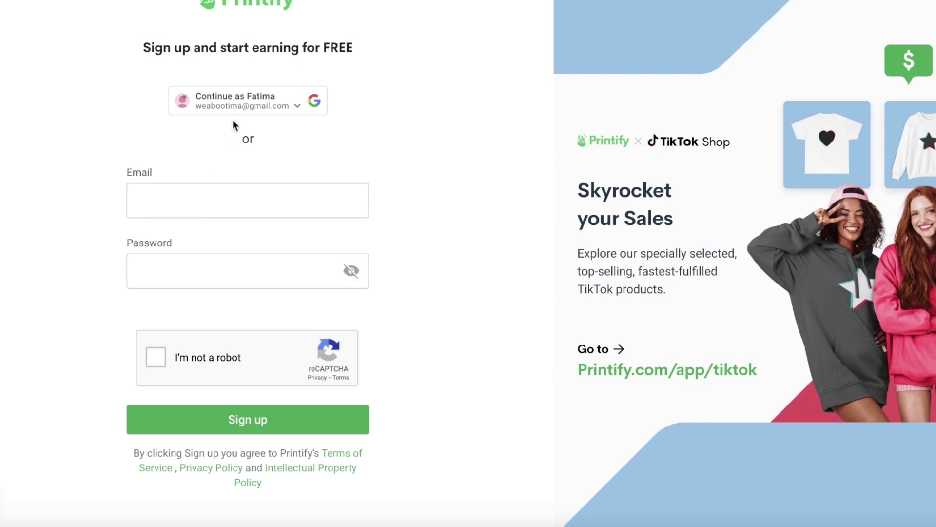
Sign up with a Google account, confirm it, and close the leftover sign-in window.
{"action": "left_click", "coordinate": [295, 112]}
{"action": "left_click", "coordinate": [431, 308]}
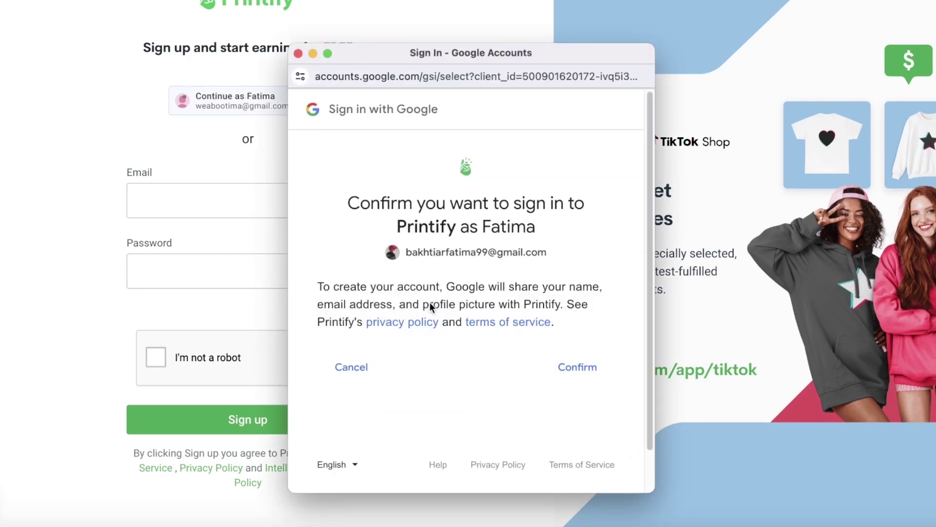
{"action": "left_click", "coordinate": [547, 364]}
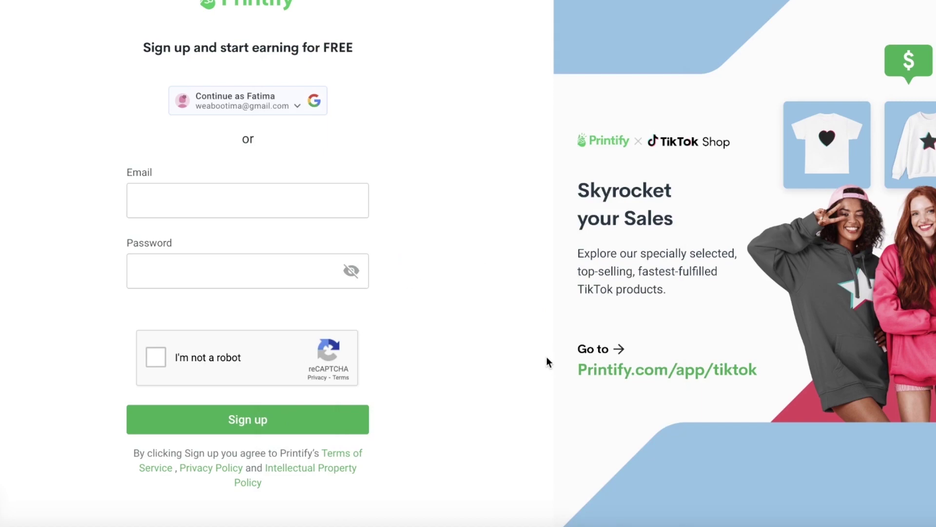
{"action": "left_click", "coordinate": [298, 110]}
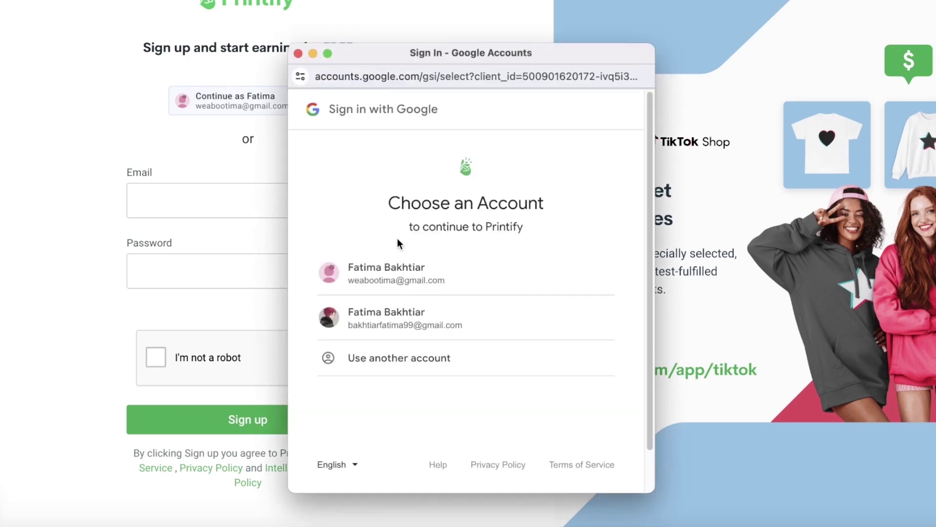
{"action": "left_click", "coordinate": [298, 53]}
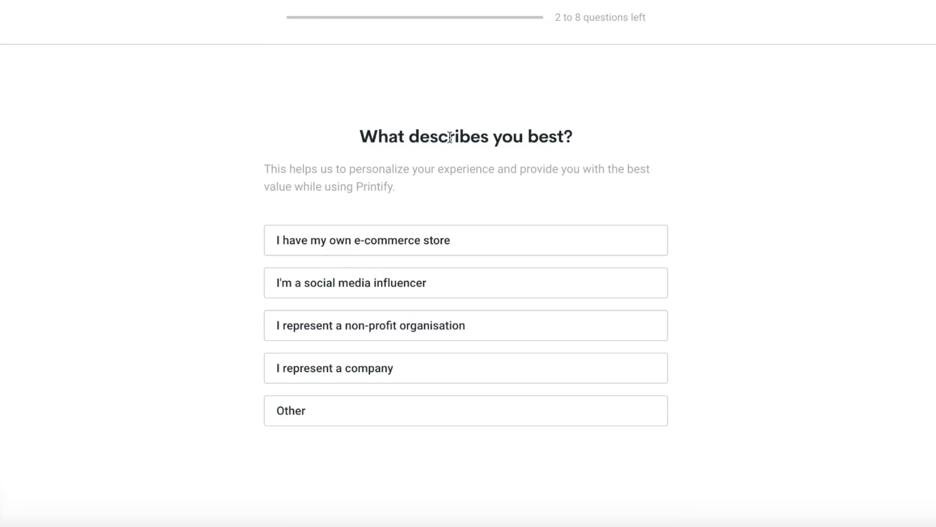
Answer onboarding: own e-commerce store, ordering products for myself, as a gift, heard via friends or family.
{"action": "left_click", "coordinate": [468, 238]}
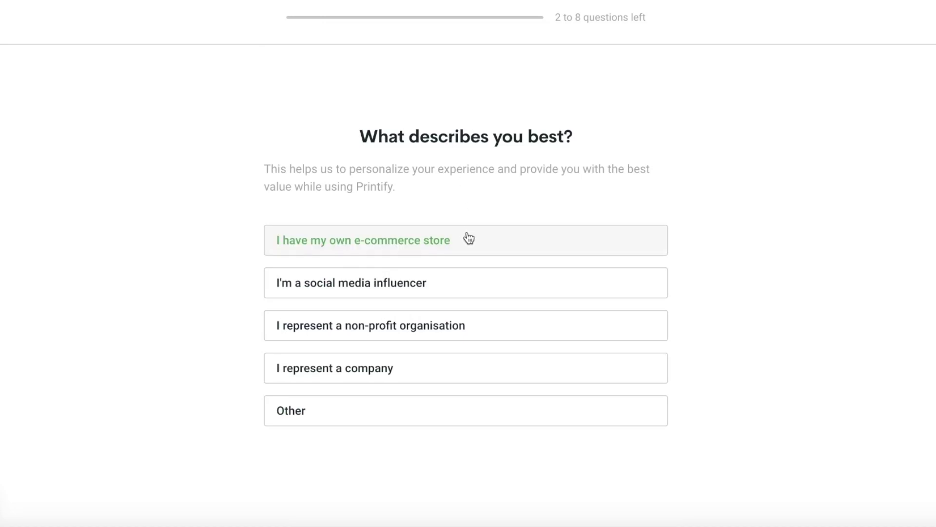
{"action": "left_click", "coordinate": [401, 211]}
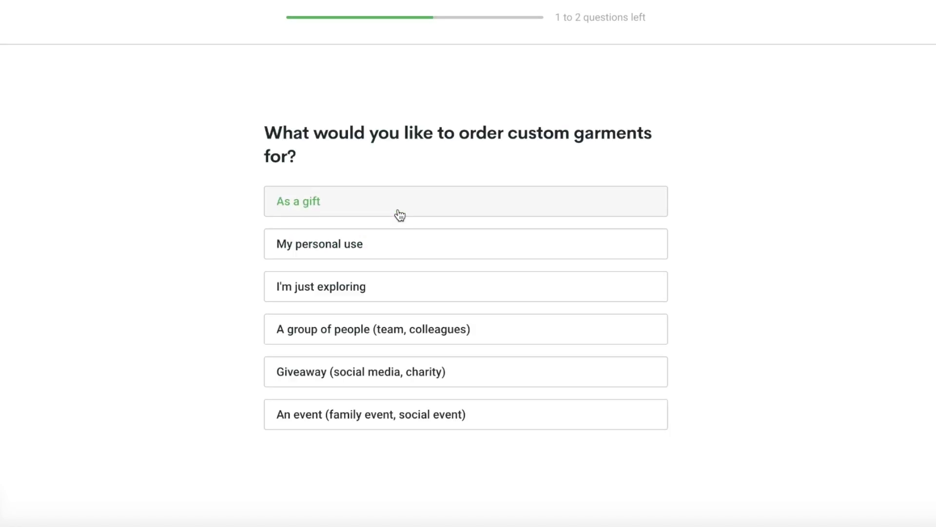
{"action": "left_click", "coordinate": [400, 215]}
{"action": "left_click", "coordinate": [372, 180]}
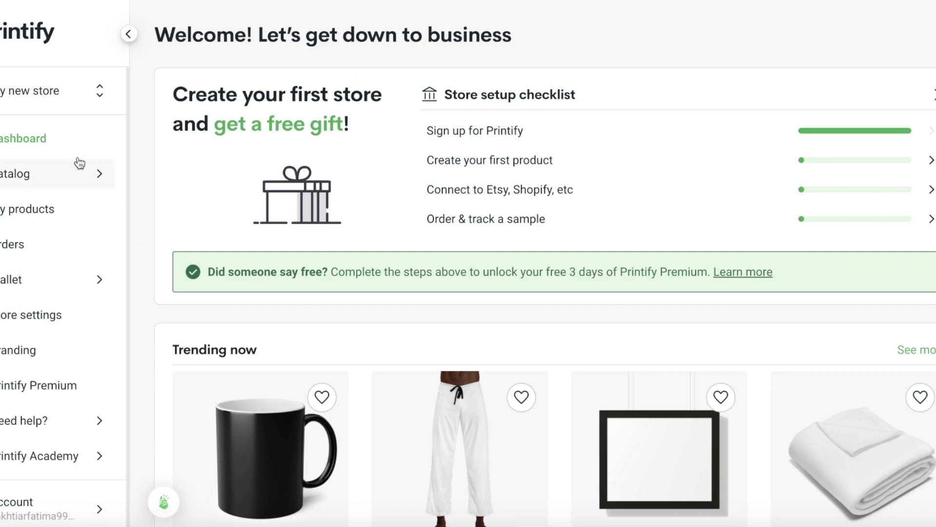
Check the store selector and Account menu, then go to Store settings.
{"action": "left_click", "coordinate": [58, 91]}
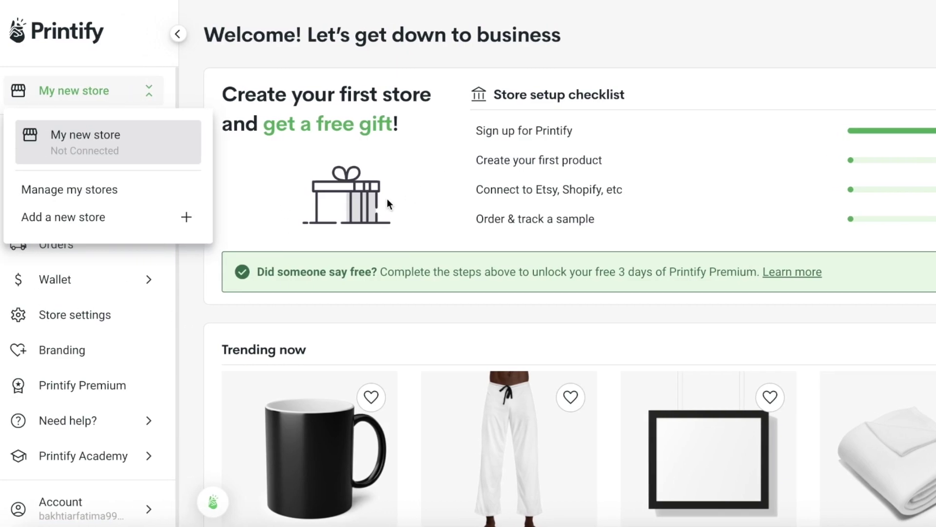
{"action": "left_click", "coordinate": [273, 298]}
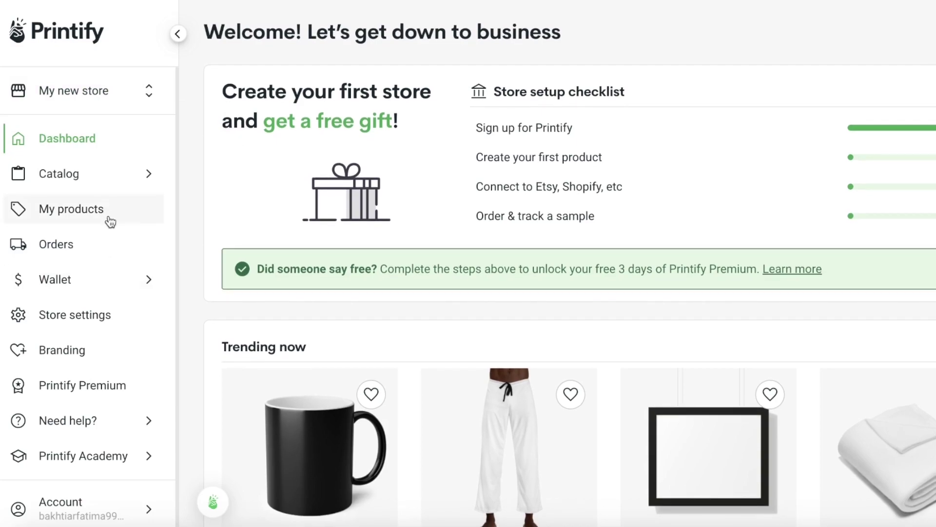
{"action": "scroll", "coordinate": [93, 390], "scroll_direction": "down", "scroll_amount": 1}
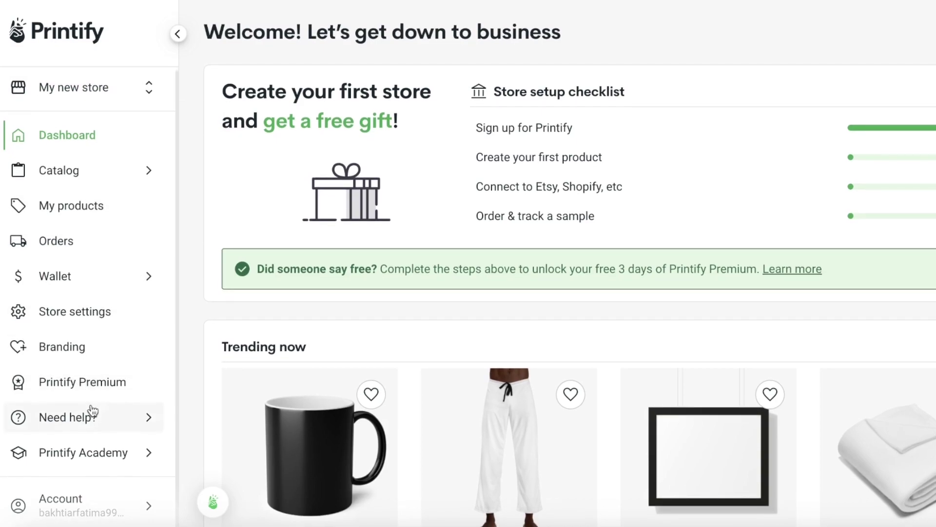
{"action": "left_click", "coordinate": [100, 495]}
{"action": "left_click", "coordinate": [356, 153]}
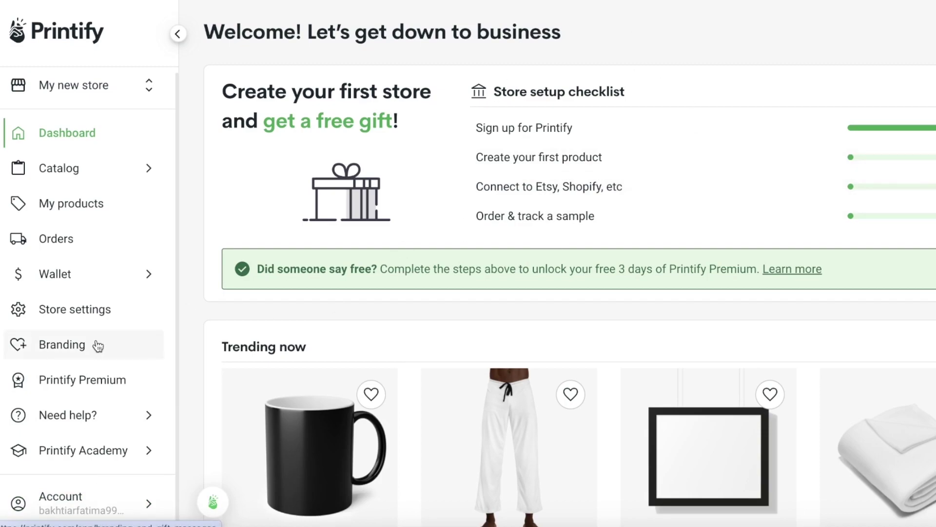
{"action": "left_click", "coordinate": [97, 322]}
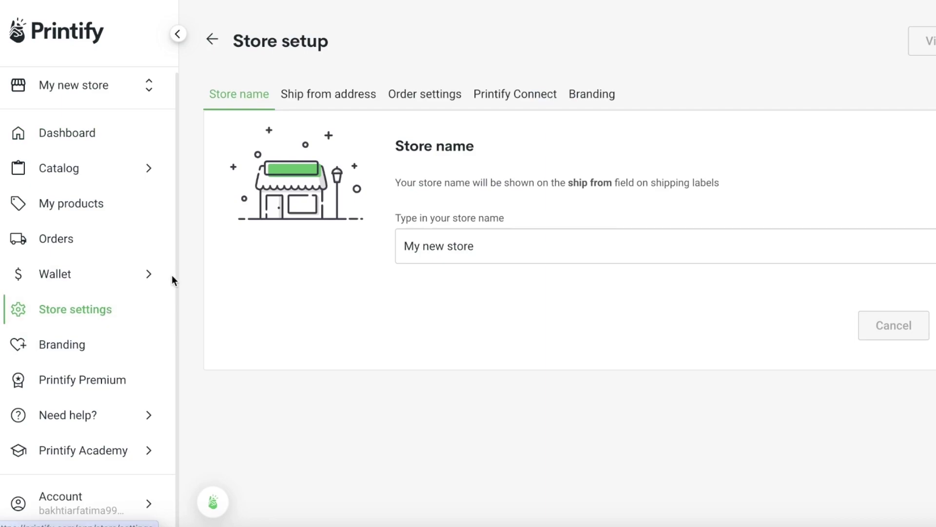
Rename the store to 'Jamies Designs', save it, and view the Printify Connect tab.
{"action": "left_click", "coordinate": [522, 243]}
{"action": "key", "text": "ctrl+a"}
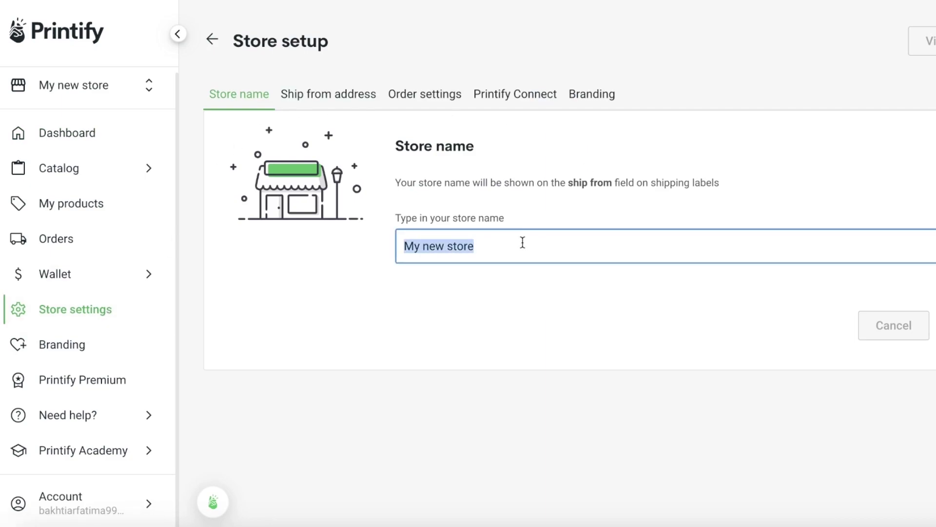
{"action": "type", "text": "Ou"}
{"action": "key", "text": "BackSpace"}
{"action": "key", "text": "BackSpace"}
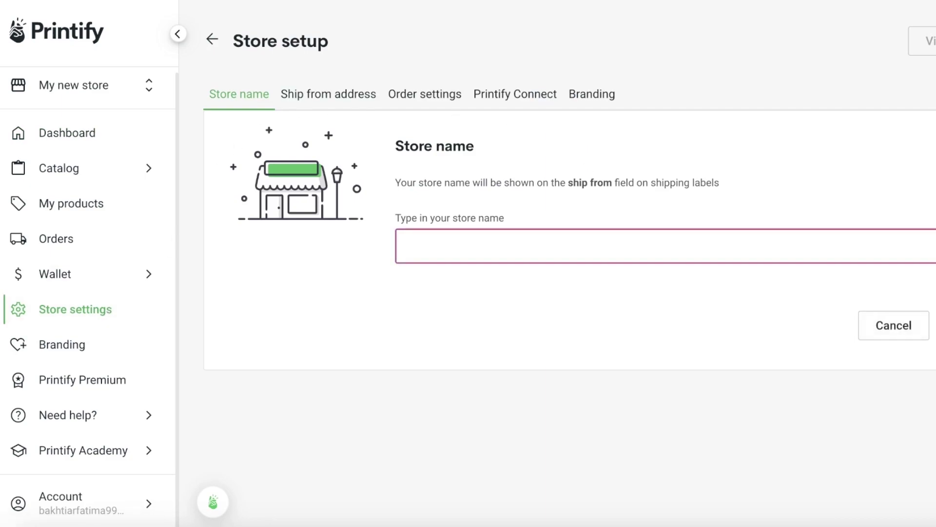
{"action": "type", "text": "Jamiw"}
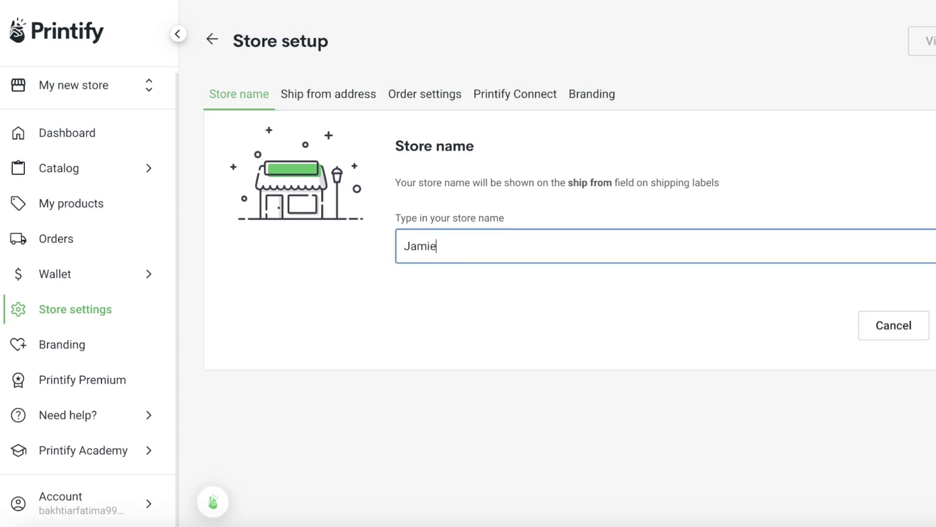
{"action": "type", "text": "s Designs"}
{"action": "left_click", "coordinate": [934, 325]}
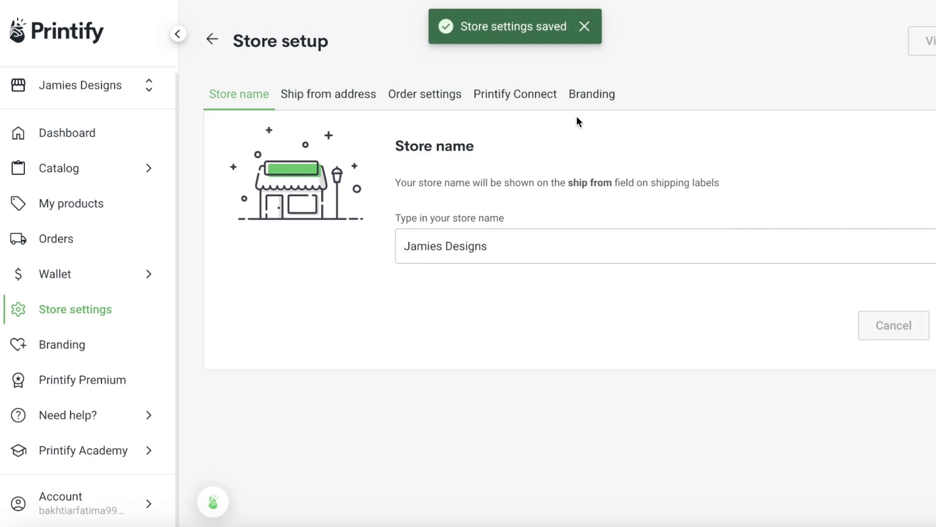
{"action": "left_click", "coordinate": [519, 96]}
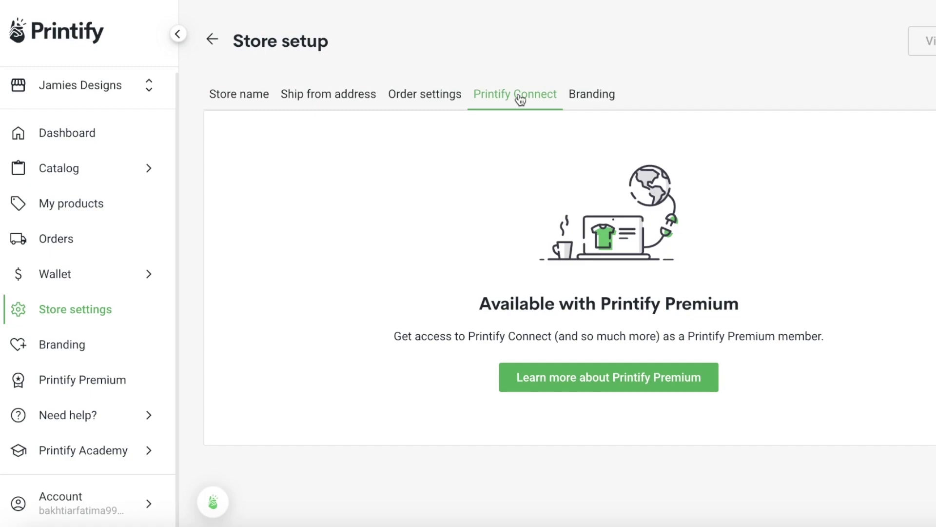
Review the Etsy/Shopify store connection options from the dashboard checklist, then return to the dashboard.
{"action": "left_click", "coordinate": [69, 139]}
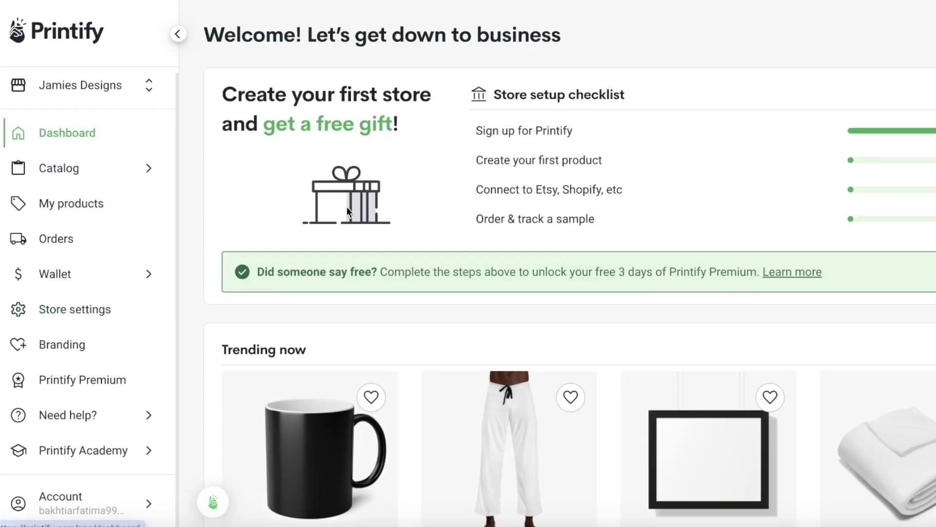
{"action": "left_click", "coordinate": [759, 190]}
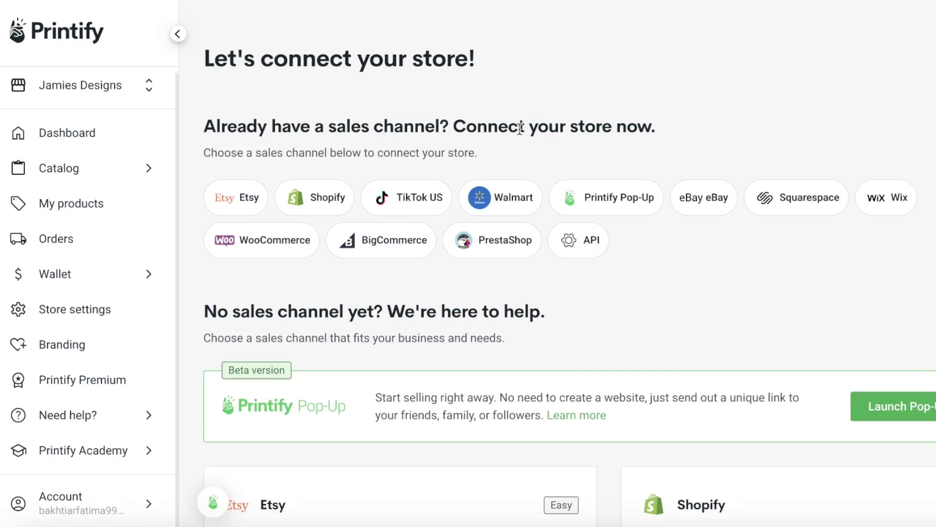
{"action": "left_click", "coordinate": [115, 143]}
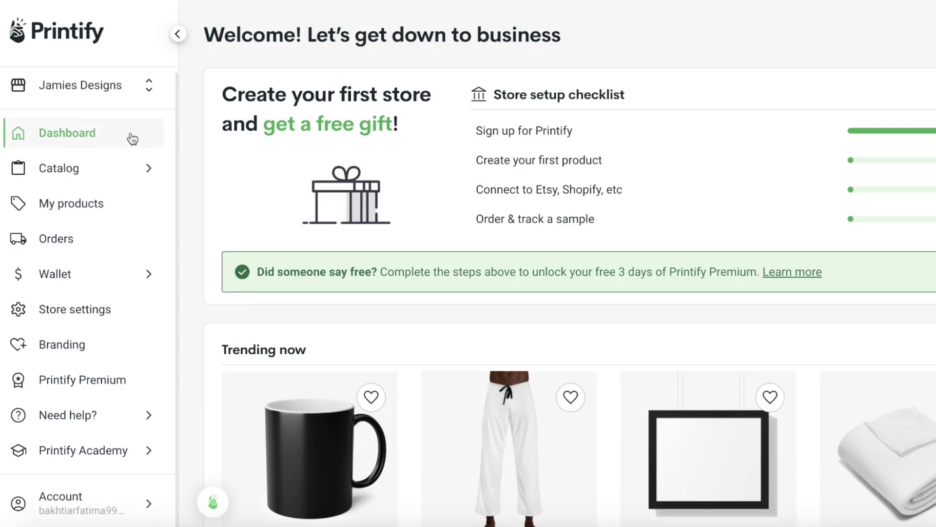
Scroll past the Trending now row and show the Catalog menu's product categories.
{"action": "scroll", "coordinate": [251, 129], "scroll_direction": "down", "scroll_amount": 6}
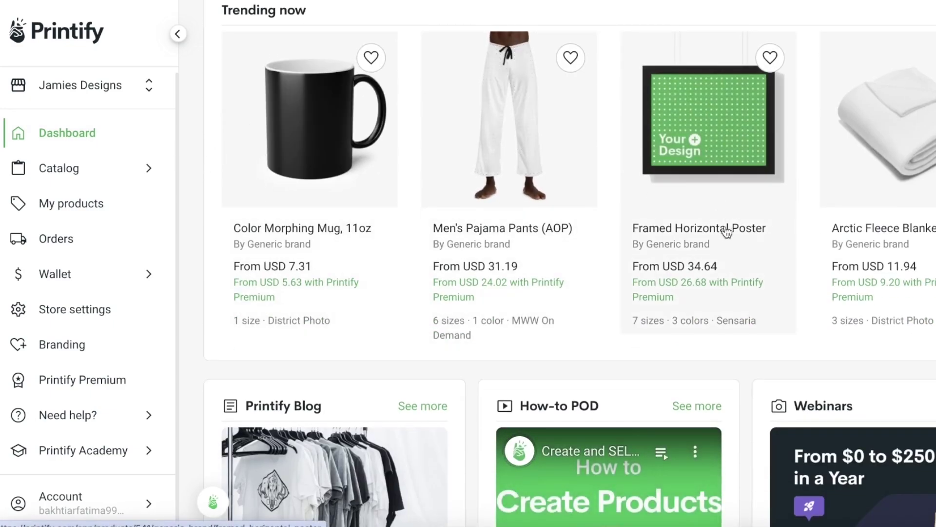
{"action": "scroll", "coordinate": [732, 236], "scroll_direction": "down", "scroll_amount": 3}
{"action": "scroll", "coordinate": [873, 192], "scroll_direction": "up", "scroll_amount": 3}
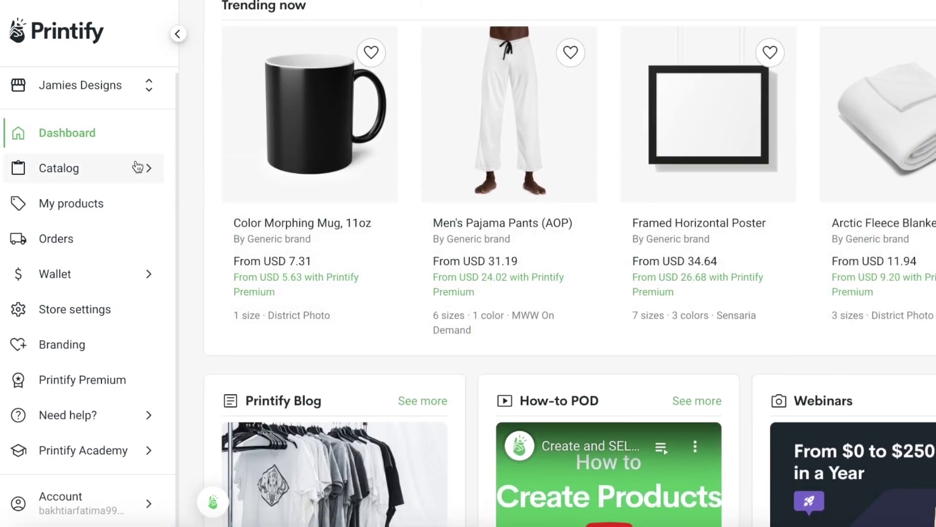
{"action": "mouse_move", "coordinate": [138, 167]}
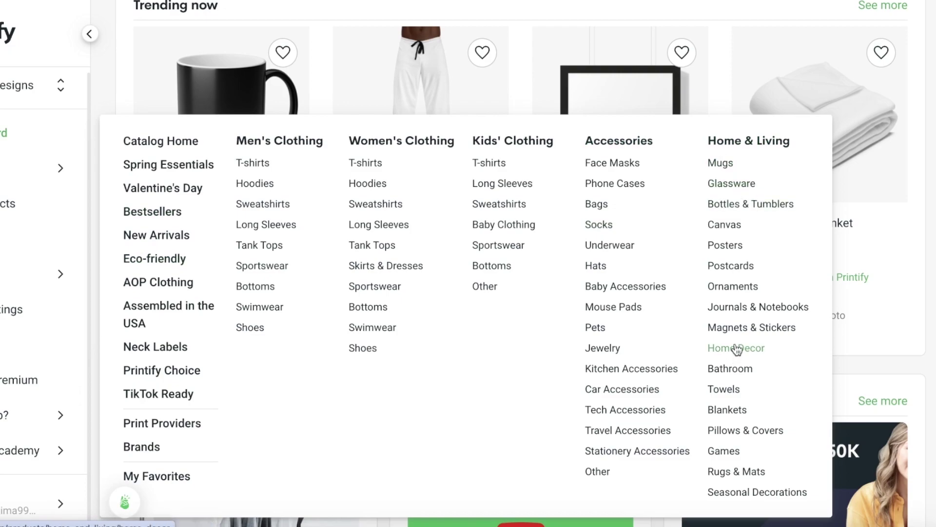
Open Home & Living > Blankets and browse the first page of blankets.
{"action": "left_click", "coordinate": [743, 409]}
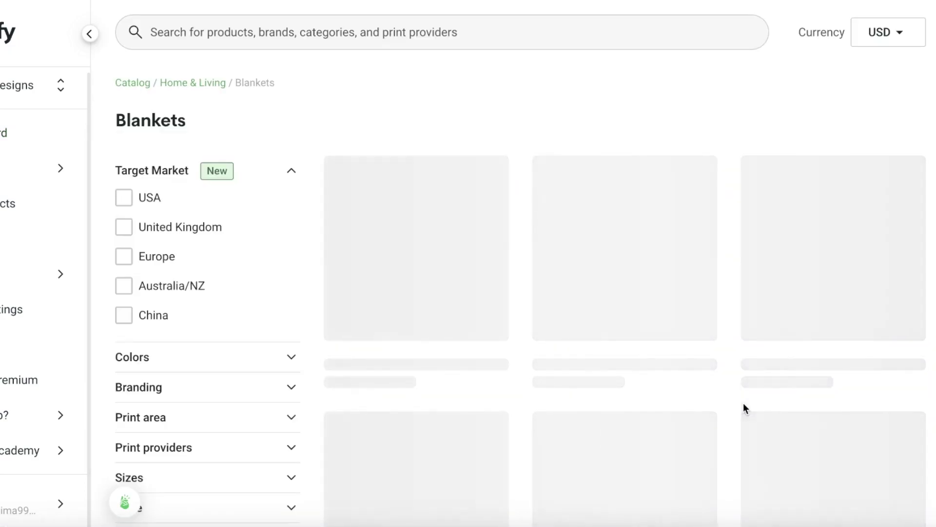
{"action": "scroll", "coordinate": [511, 130], "scroll_direction": "down", "scroll_amount": 2}
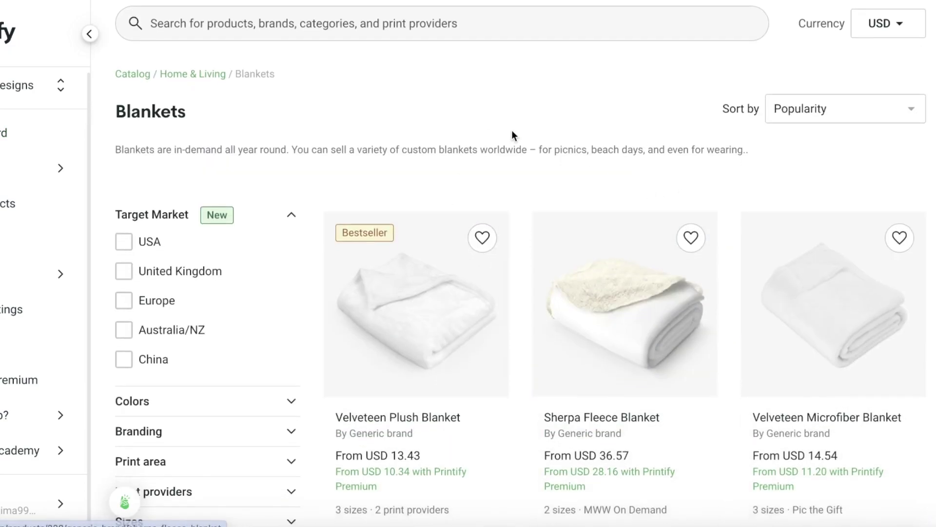
{"action": "scroll", "coordinate": [453, 175], "scroll_direction": "down", "scroll_amount": 3}
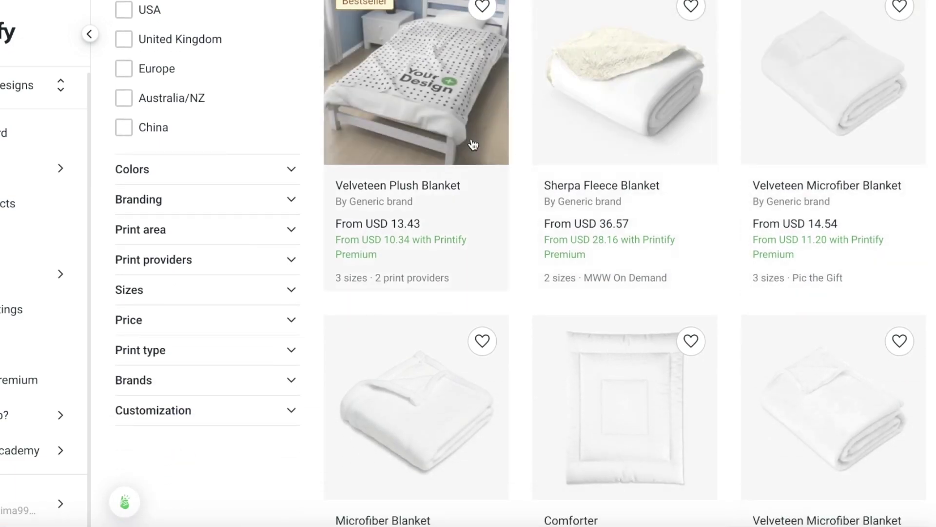
{"action": "scroll", "coordinate": [637, 293], "scroll_direction": "down", "scroll_amount": 3}
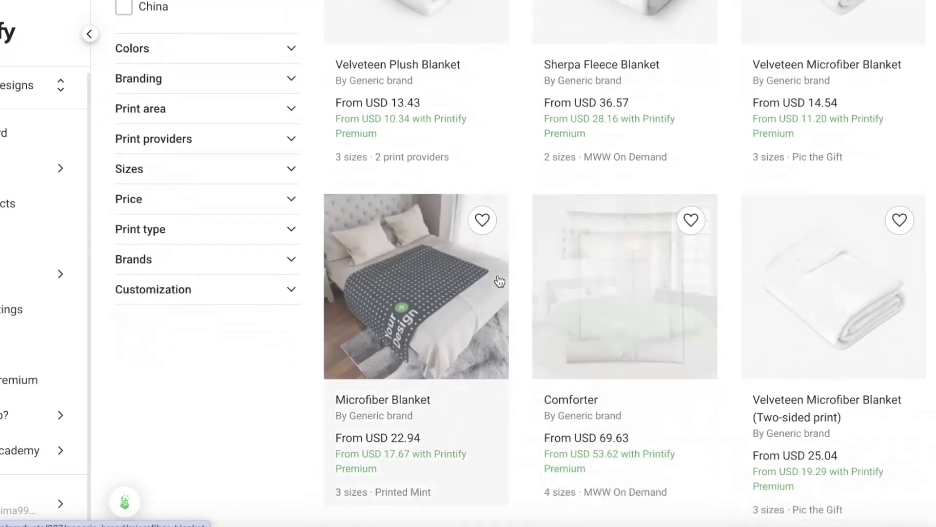
{"action": "scroll", "coordinate": [664, 274], "scroll_direction": "down", "scroll_amount": 6}
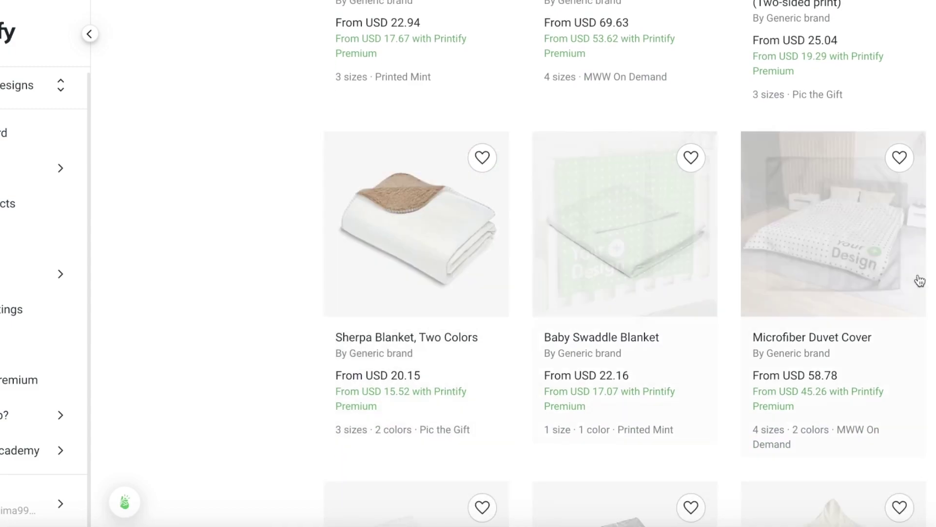
{"action": "scroll", "coordinate": [270, 242], "scroll_direction": "down", "scroll_amount": 7}
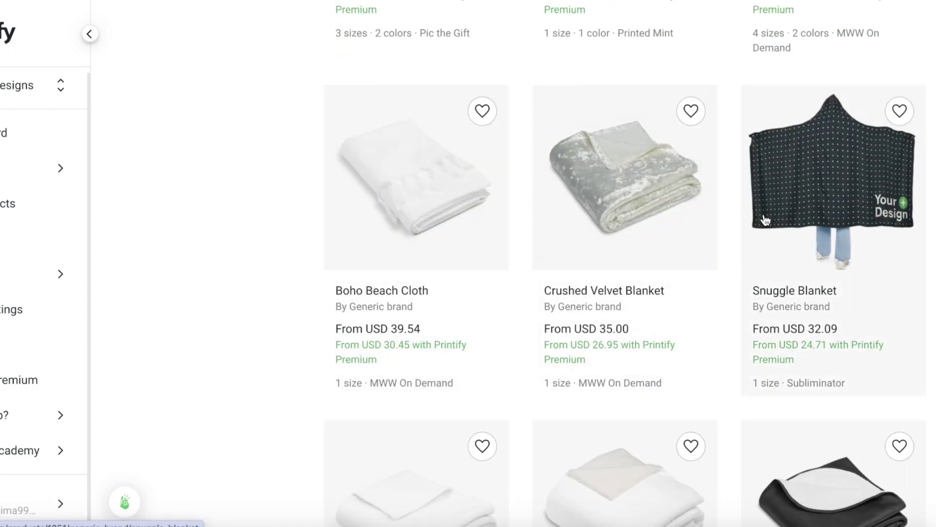
{"action": "scroll", "coordinate": [432, 220], "scroll_direction": "down", "scroll_amount": 4}
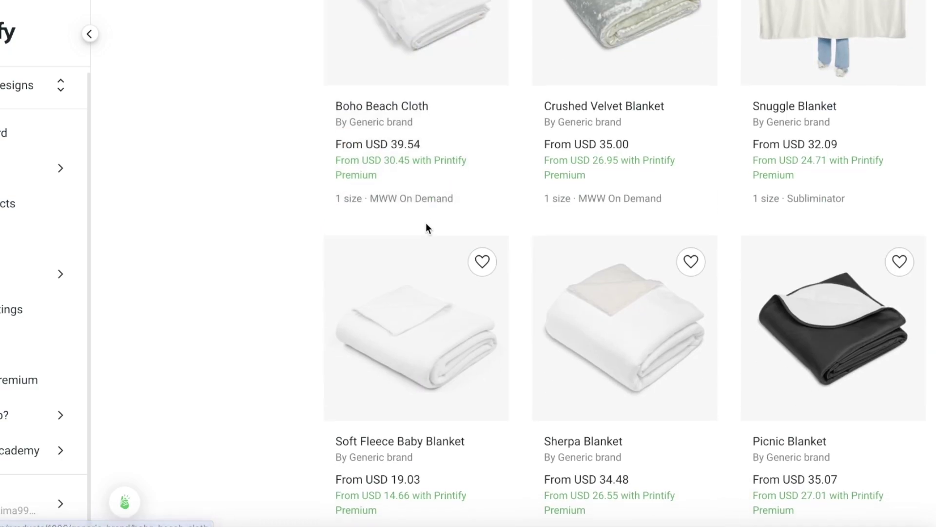
{"action": "scroll", "coordinate": [603, 240], "scroll_direction": "down", "scroll_amount": 8}
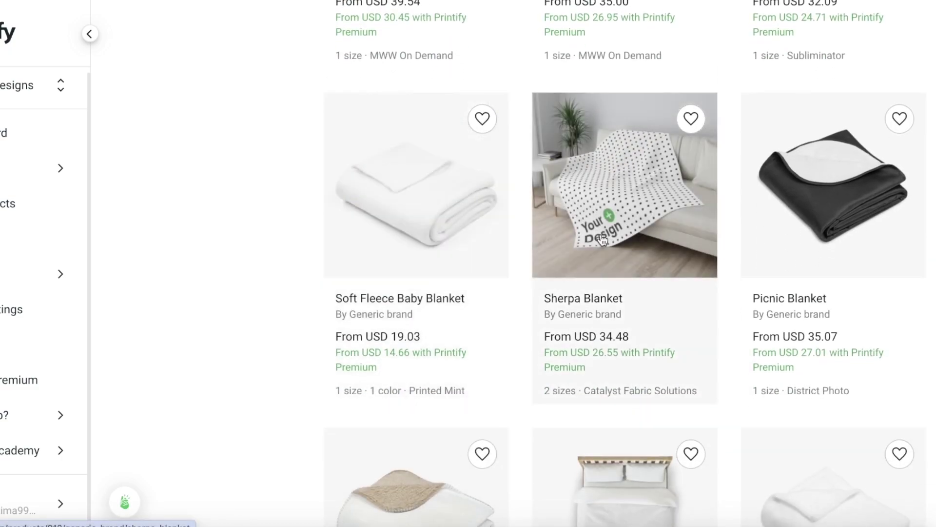
{"action": "scroll", "coordinate": [365, 243], "scroll_direction": "up", "scroll_amount": 10}
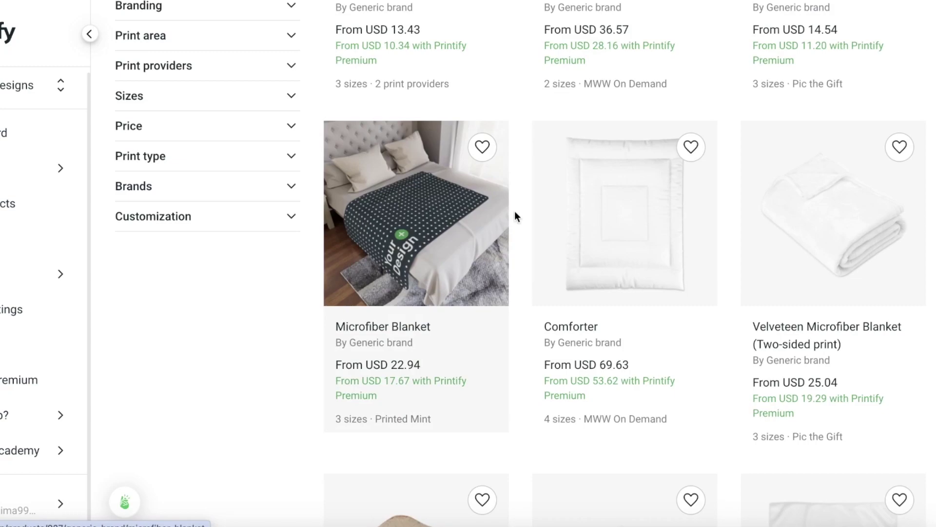
{"action": "scroll", "coordinate": [520, 217], "scroll_direction": "up", "scroll_amount": 3}
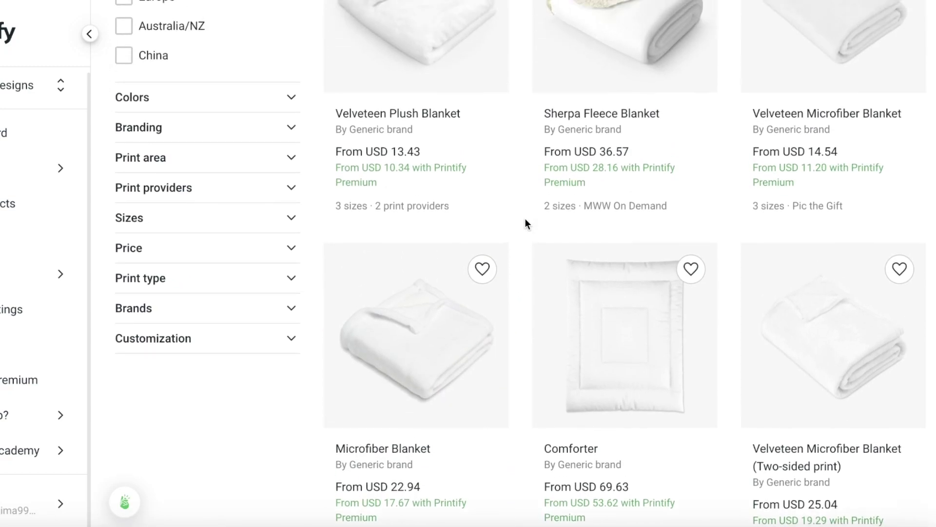
{"action": "scroll", "coordinate": [522, 219], "scroll_direction": "up", "scroll_amount": 4}
{"action": "scroll", "coordinate": [520, 222], "scroll_direction": "down", "scroll_amount": 15}
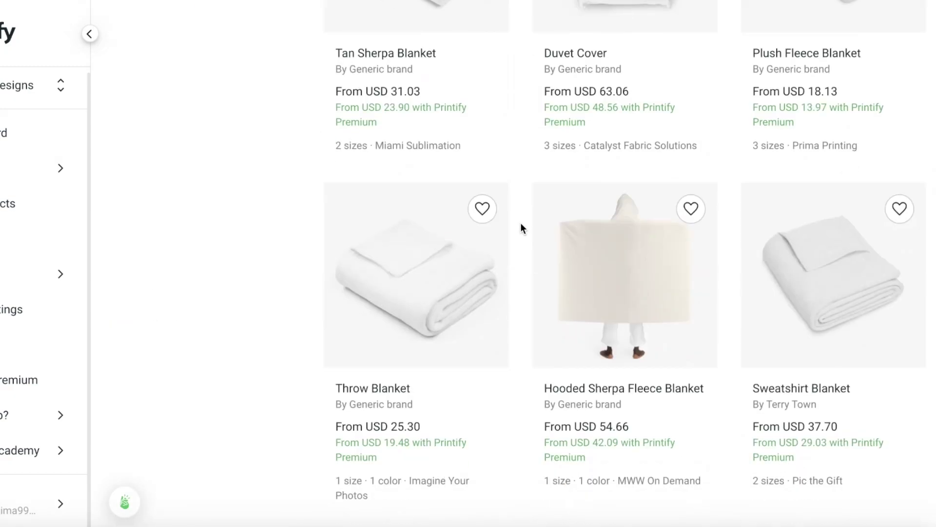
{"action": "scroll", "coordinate": [439, 205], "scroll_direction": "down", "scroll_amount": 12}
{"action": "scroll", "coordinate": [529, 153], "scroll_direction": "up", "scroll_amount": 1}
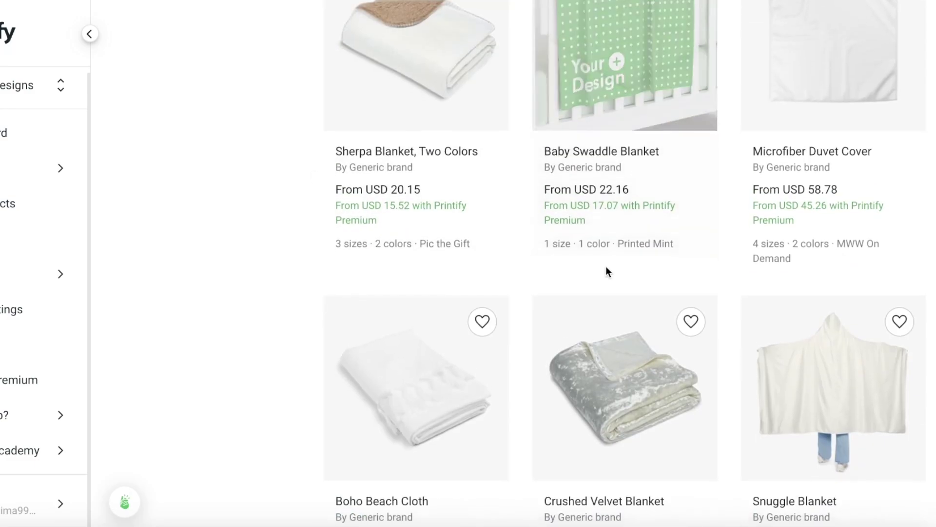
{"action": "scroll", "coordinate": [605, 266], "scroll_direction": "down", "scroll_amount": 4}
{"action": "scroll", "coordinate": [605, 278], "scroll_direction": "down", "scroll_amount": 3}
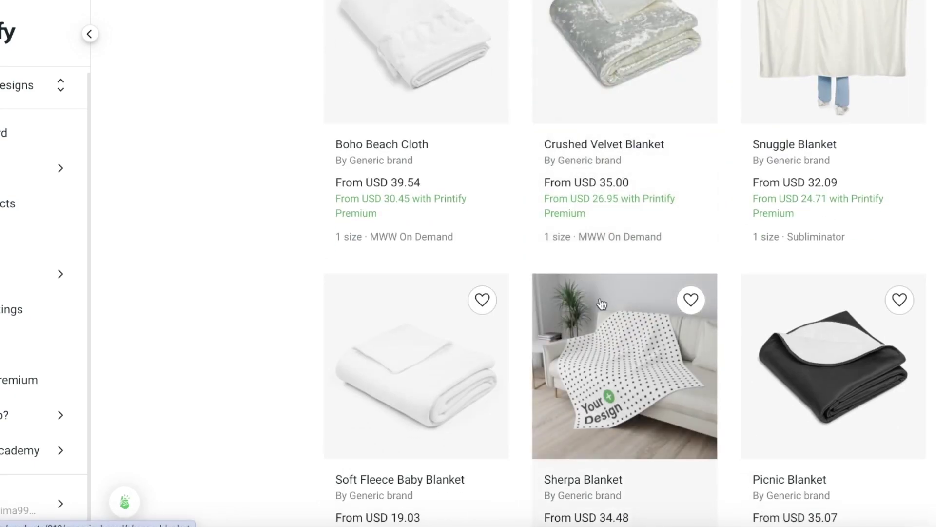
{"action": "scroll", "coordinate": [614, 307], "scroll_direction": "up", "scroll_amount": 12}
{"action": "scroll", "coordinate": [623, 312], "scroll_direction": "up", "scroll_amount": 8}
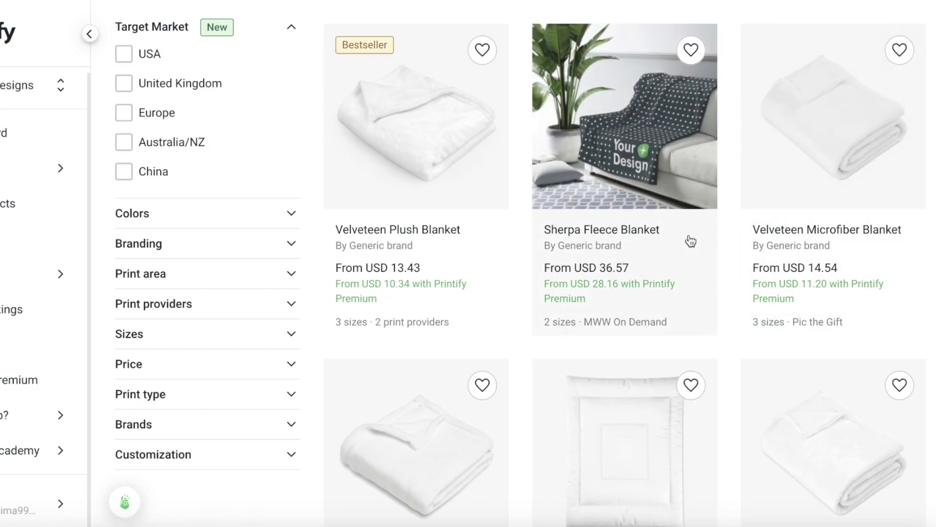
{"action": "scroll", "coordinate": [594, 176], "scroll_direction": "up", "scroll_amount": 1}
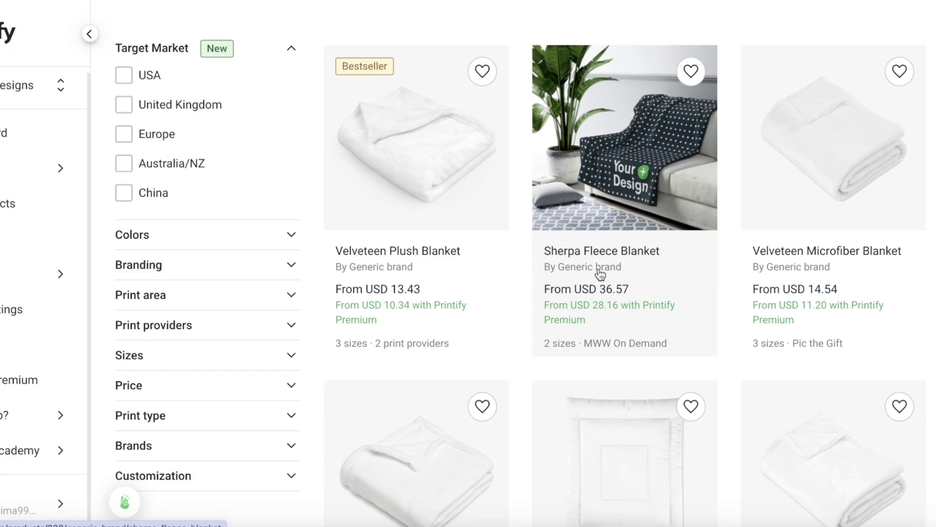
Go to page 2 of the Blankets catalog, with its Soft Polyester and Arctic Fleece blankets.
{"action": "scroll", "coordinate": [602, 272], "scroll_direction": "down", "scroll_amount": 10}
{"action": "scroll", "coordinate": [600, 272], "scroll_direction": "down", "scroll_amount": 8}
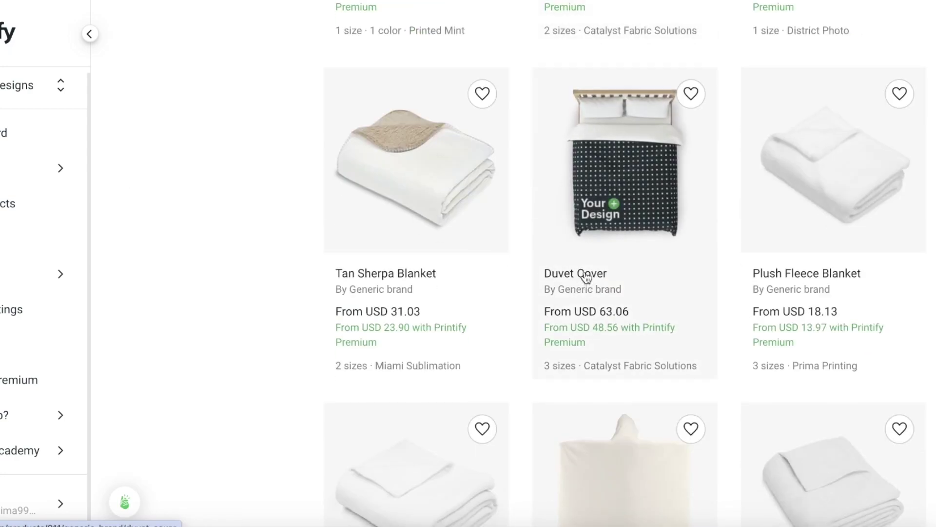
{"action": "scroll", "coordinate": [590, 296], "scroll_direction": "down", "scroll_amount": 6}
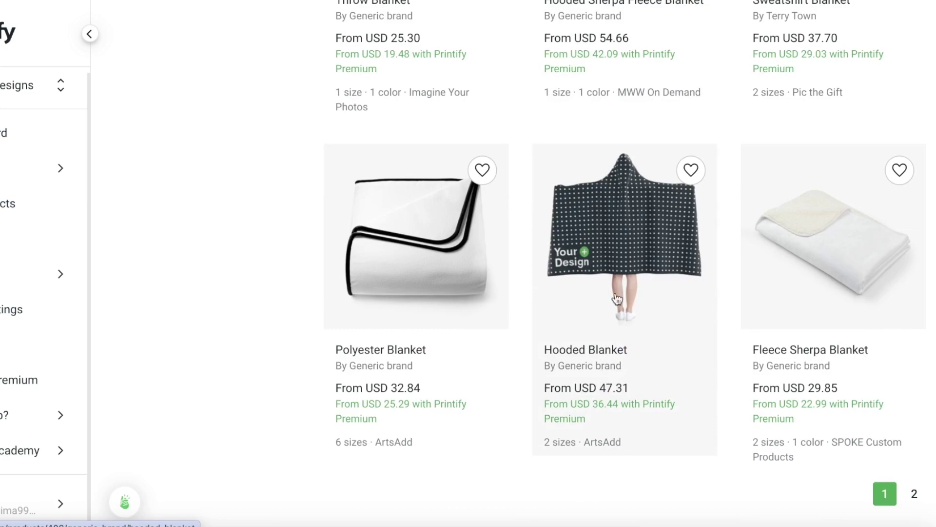
{"action": "scroll", "coordinate": [817, 202], "scroll_direction": "up", "scroll_amount": 4}
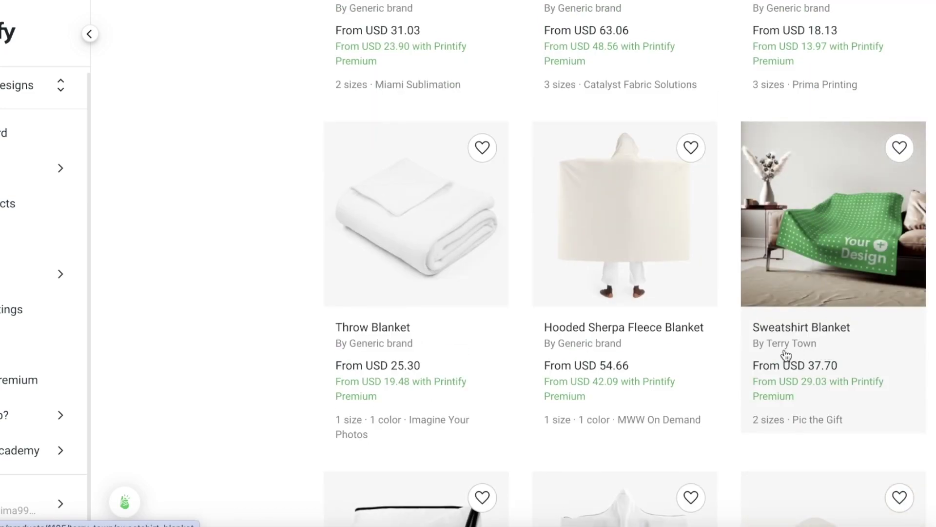
{"action": "scroll", "coordinate": [761, 300], "scroll_direction": "up", "scroll_amount": 3}
{"action": "scroll", "coordinate": [841, 475], "scroll_direction": "down", "scroll_amount": 8}
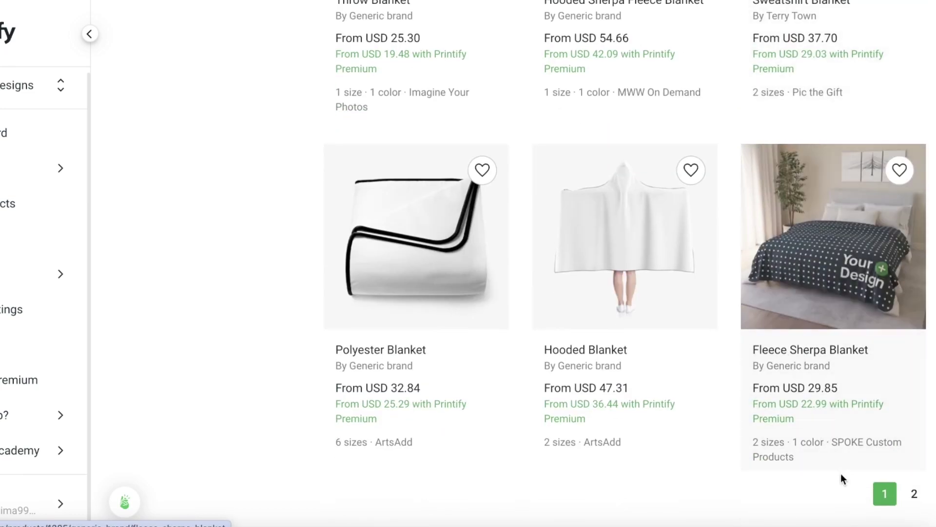
{"action": "left_click", "coordinate": [913, 492]}
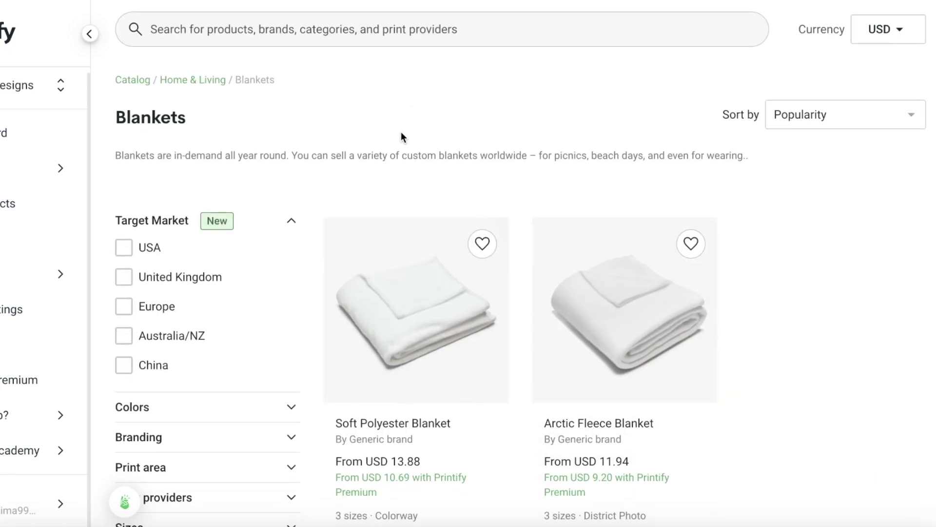
{"action": "scroll", "coordinate": [162, 211], "scroll_direction": "down", "scroll_amount": 3}
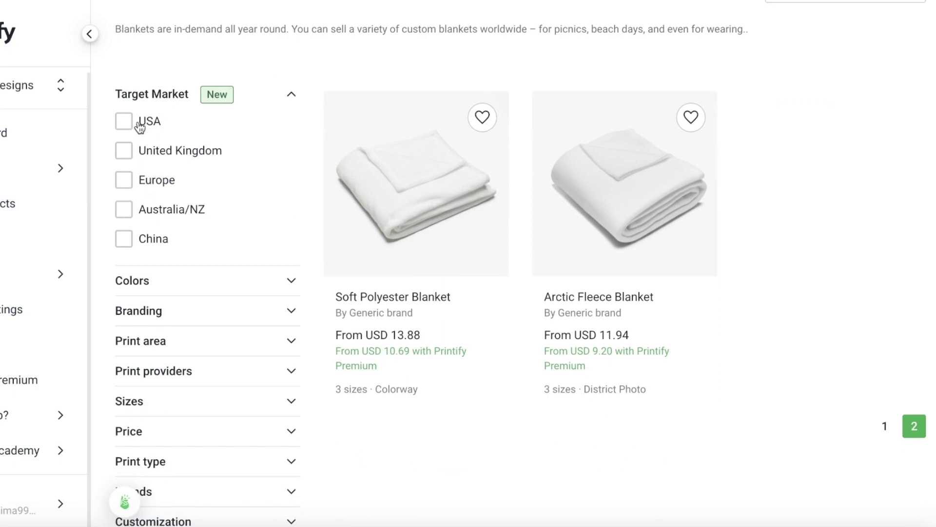
{"action": "mouse_move", "coordinate": [350, 5]}
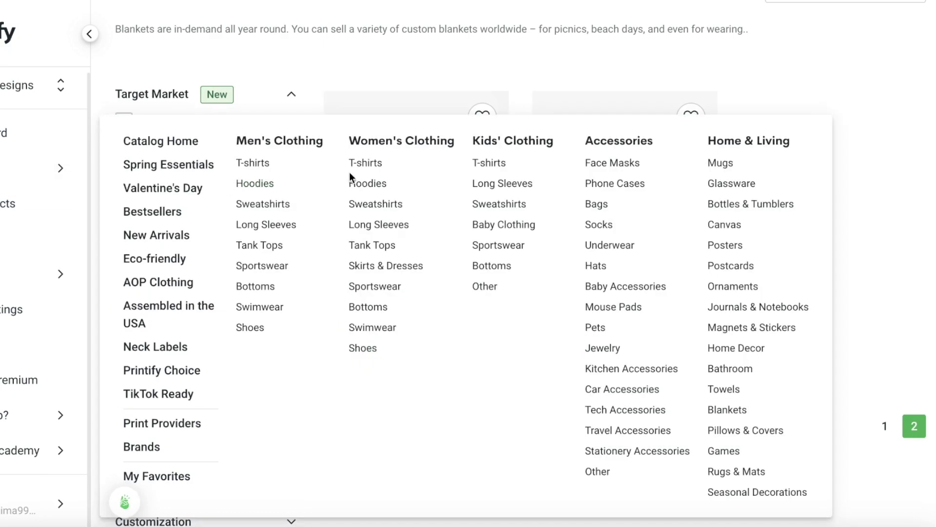
{"action": "left_click", "coordinate": [370, 163]}
{"action": "scroll", "coordinate": [371, 158], "scroll_direction": "down", "scroll_amount": 1}
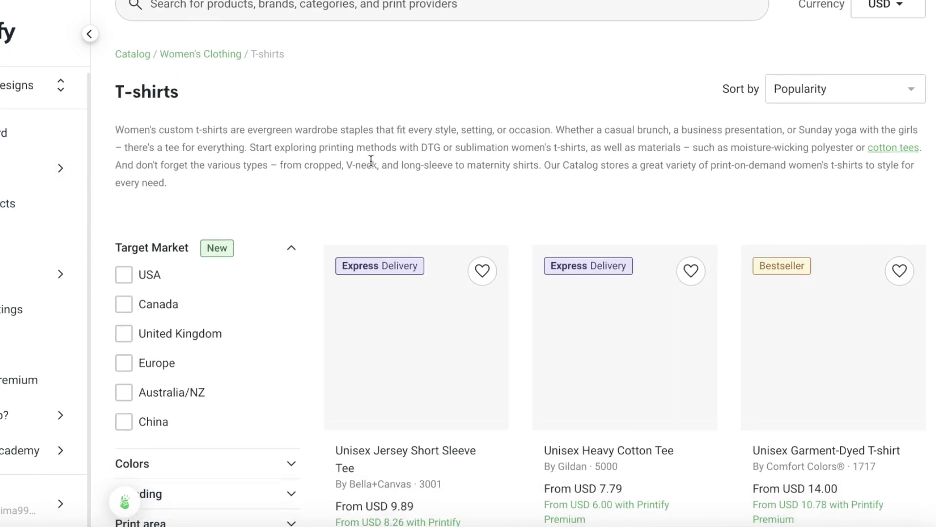
{"action": "scroll", "coordinate": [390, 127], "scroll_direction": "down", "scroll_amount": 5}
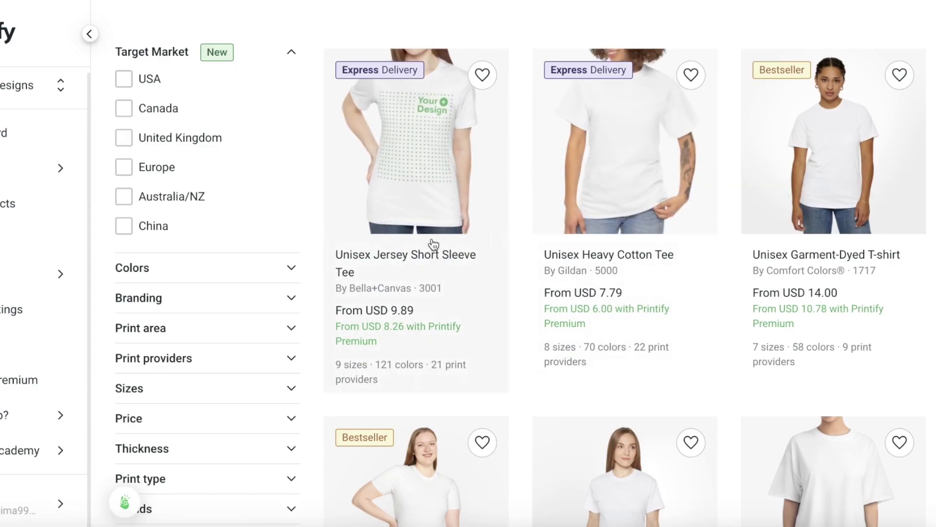
{"action": "scroll", "coordinate": [796, 182], "scroll_direction": "down", "scroll_amount": 3}
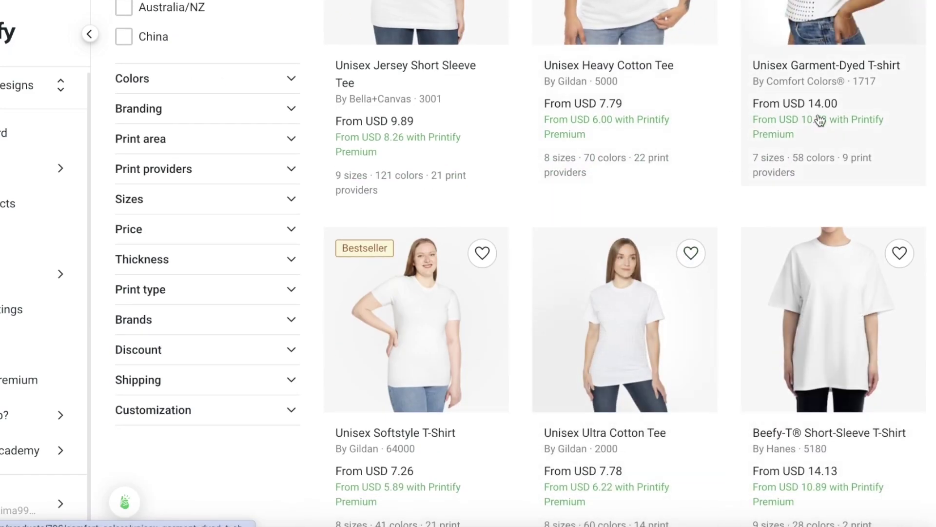
{"action": "scroll", "coordinate": [807, 186], "scroll_direction": "up", "scroll_amount": 1}
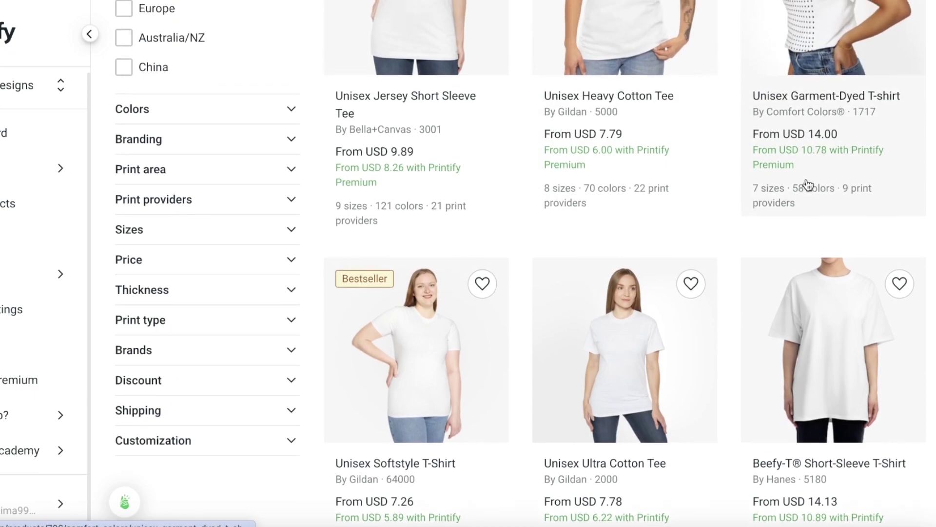
{"action": "scroll", "coordinate": [807, 185], "scroll_direction": "up", "scroll_amount": 2}
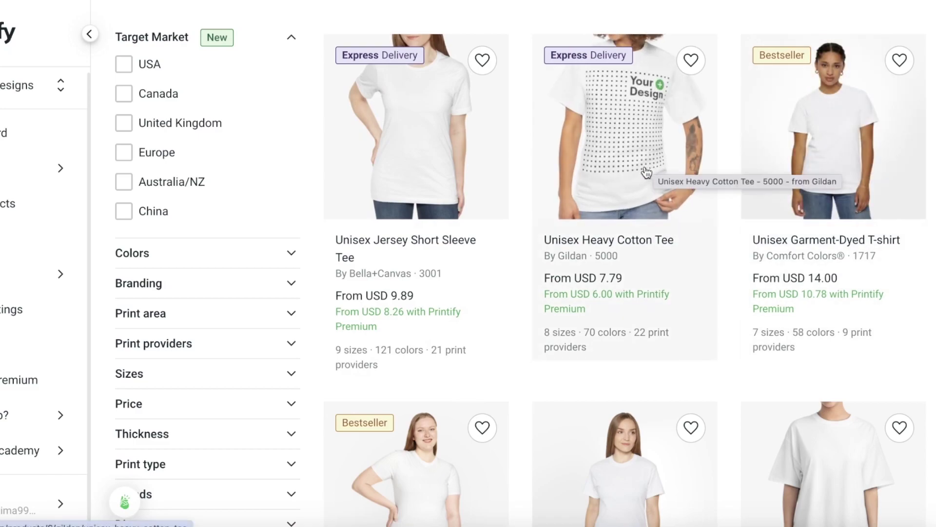
{"action": "scroll", "coordinate": [653, 169], "scroll_direction": "down", "scroll_amount": 10}
{"action": "scroll", "coordinate": [398, 175], "scroll_direction": "up", "scroll_amount": 8}
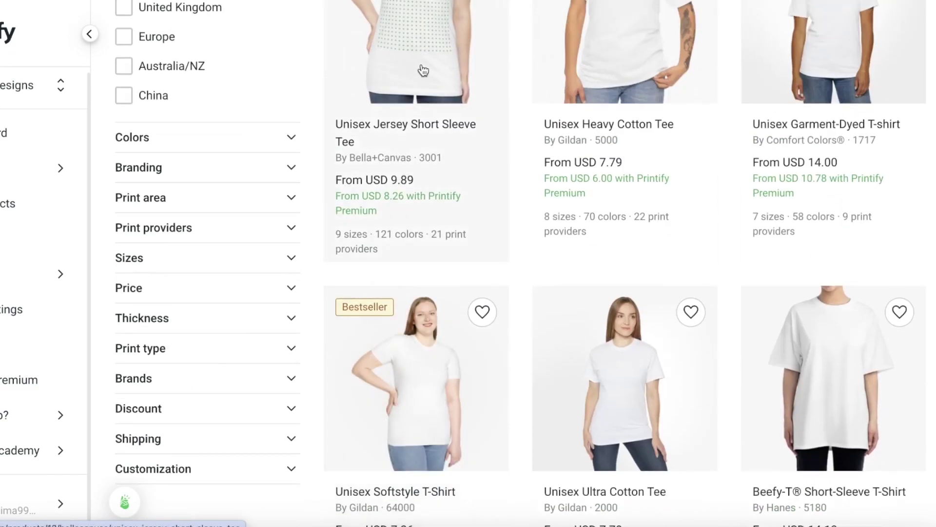
{"action": "left_click", "coordinate": [422, 67]}
{"action": "scroll", "coordinate": [593, 154], "scroll_direction": "down", "scroll_amount": 3}
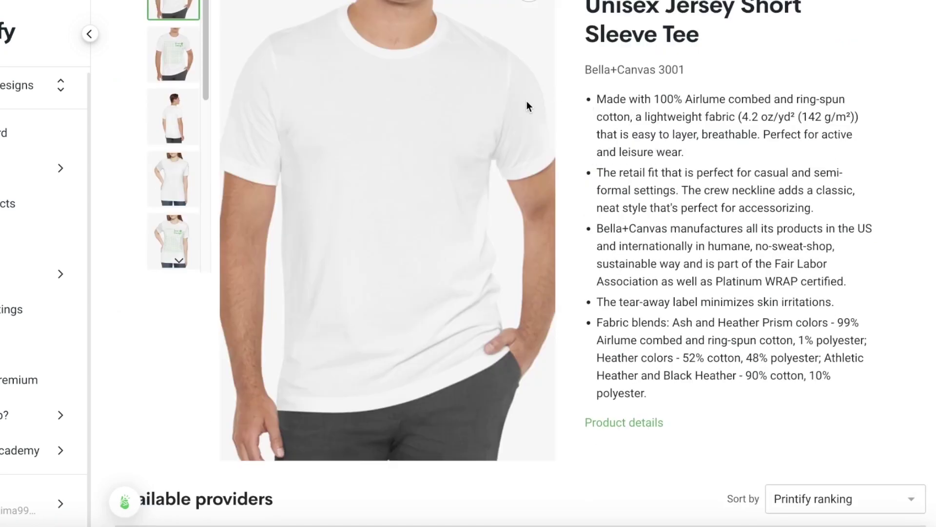
{"action": "scroll", "coordinate": [619, 113], "scroll_direction": "up", "scroll_amount": 3}
{"action": "key", "text": "alt+Left"}
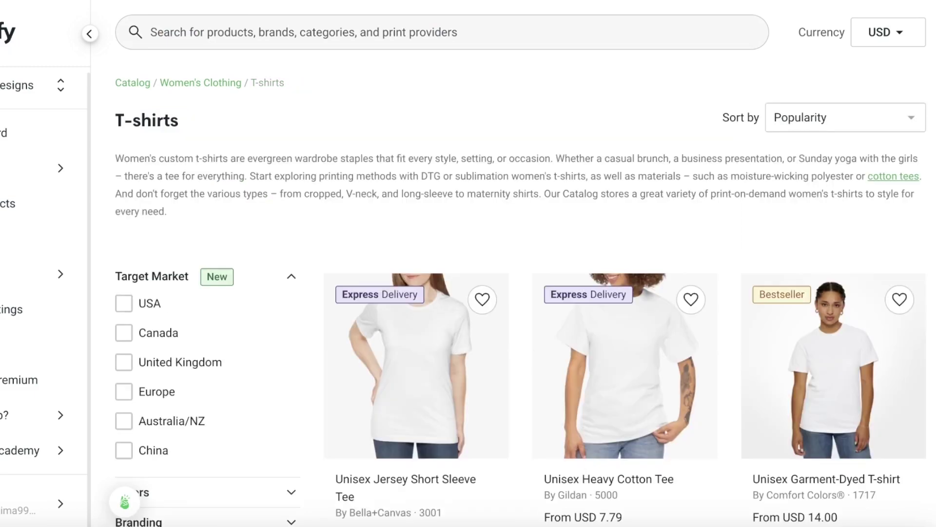
{"action": "scroll", "coordinate": [672, 273], "scroll_direction": "down", "scroll_amount": 7}
Inspect the Beefy-T Short-Sleeve T-Shirt's fiber content note and return to the listing.
{"action": "left_click", "coordinate": [818, 306]}
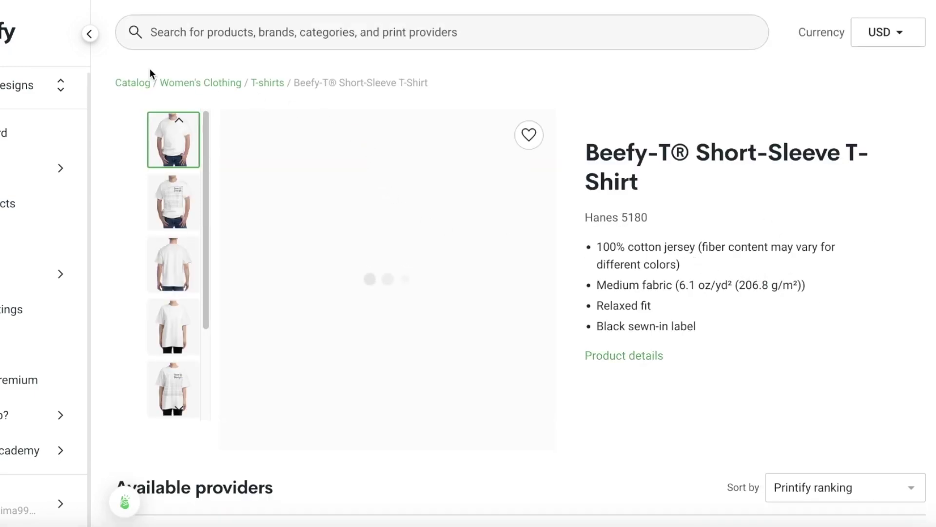
{"action": "left_click_drag", "start_coordinate": [716, 260], "coordinate": [869, 260]}
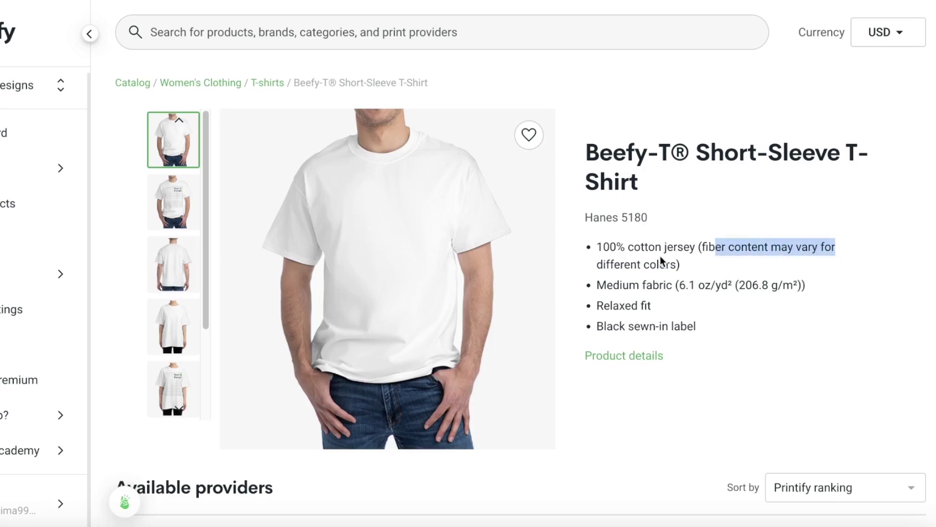
{"action": "left_click_drag", "start_coordinate": [611, 264], "coordinate": [674, 264]}
{"action": "key", "text": "alt+Left"}
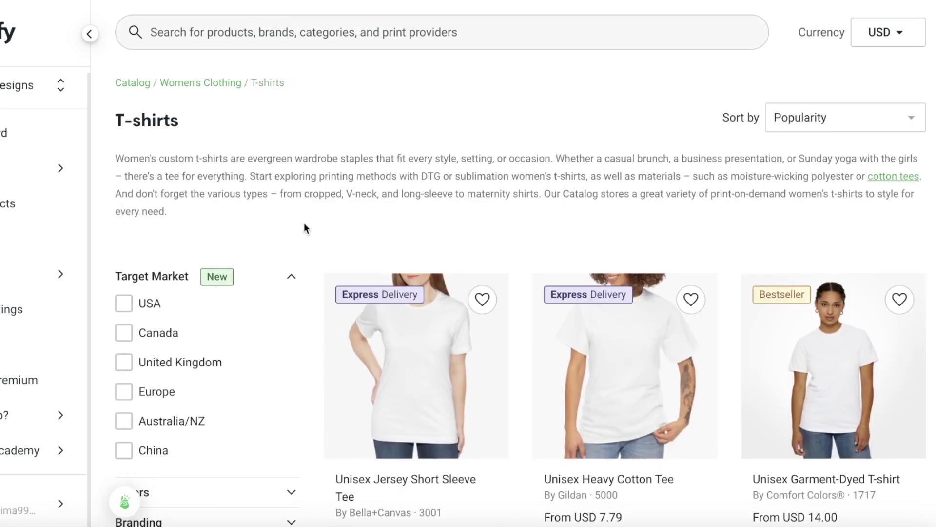
{"action": "scroll", "coordinate": [302, 226], "scroll_direction": "down", "scroll_amount": 10}
Check the Unisex Jersey V-Neck Tee and the Women's Cotton Tee's light fabric weight.
{"action": "left_click", "coordinate": [408, 371]}
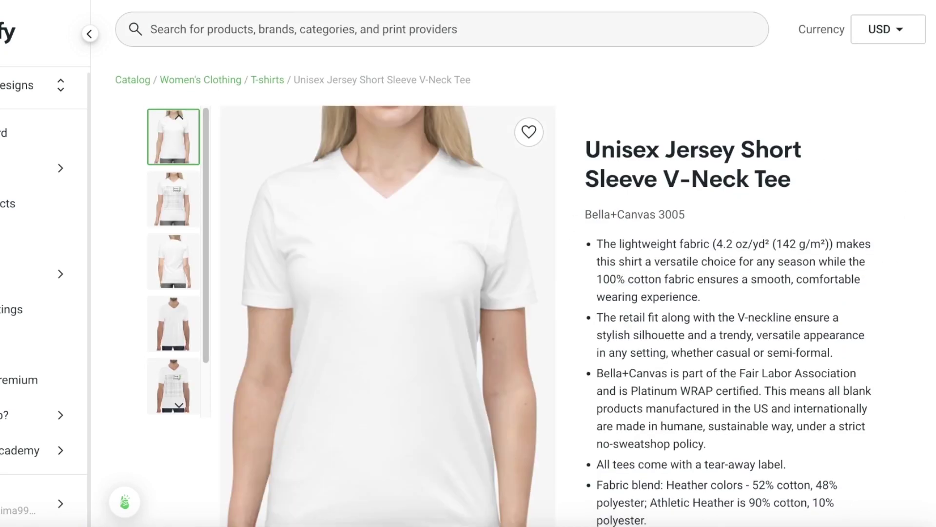
{"action": "key", "text": "alt+Left"}
{"action": "scroll", "coordinate": [759, 272], "scroll_direction": "down", "scroll_amount": 15}
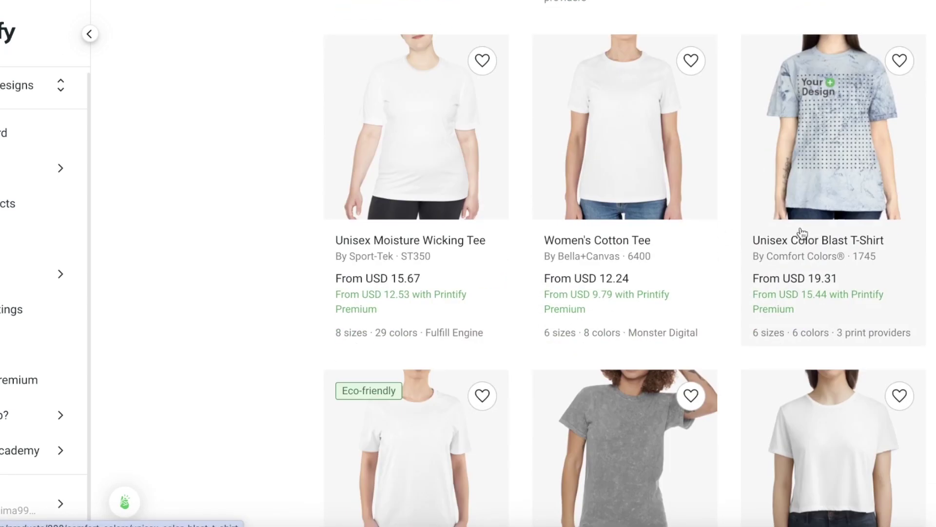
{"action": "left_click", "coordinate": [612, 164]}
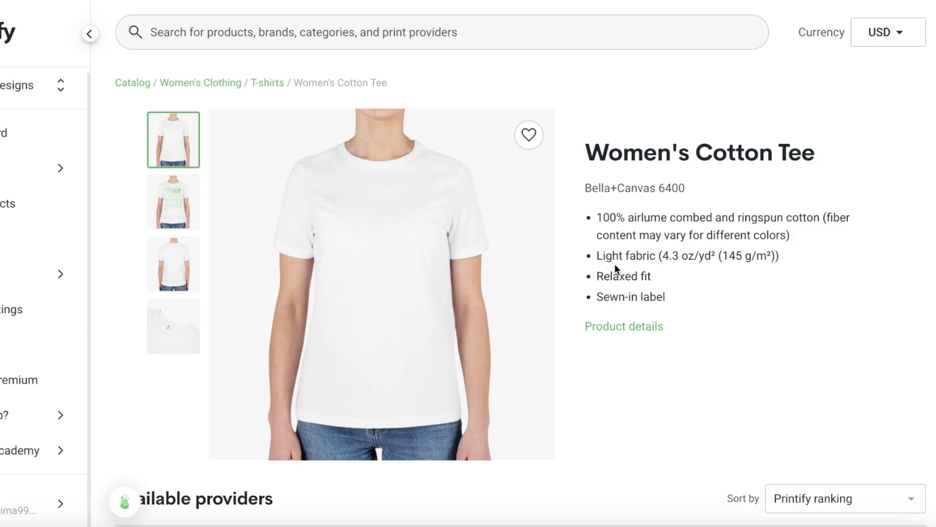
{"action": "left_click_drag", "start_coordinate": [613, 254], "coordinate": [684, 249]}
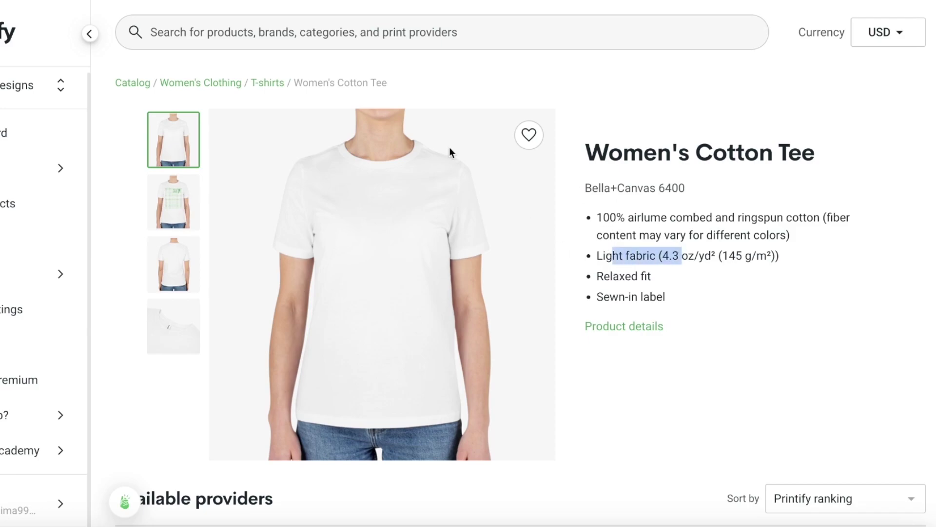
{"action": "key", "text": "alt+Left"}
Scroll the T-shirts listing and bring up the full Catalog menu.
{"action": "scroll", "coordinate": [481, 244], "scroll_direction": "down", "scroll_amount": 20}
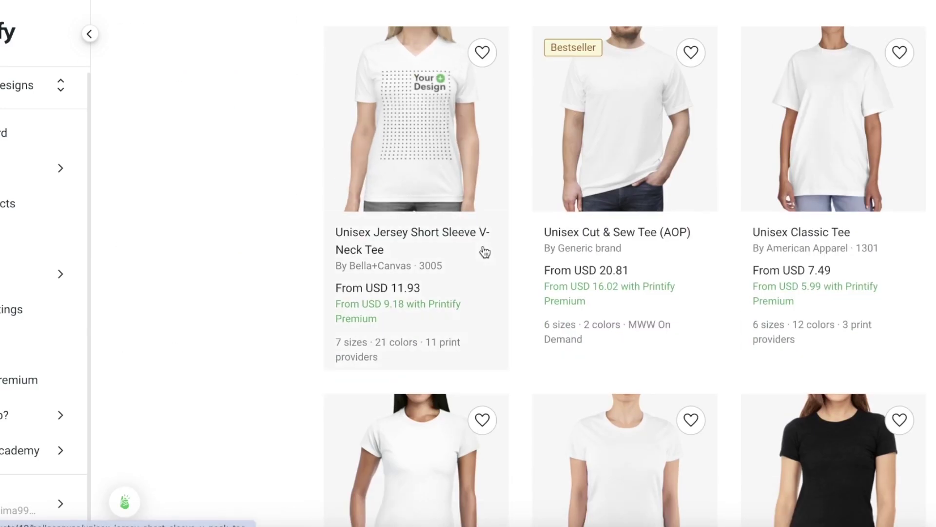
{"action": "scroll", "coordinate": [504, 253], "scroll_direction": "up", "scroll_amount": 20}
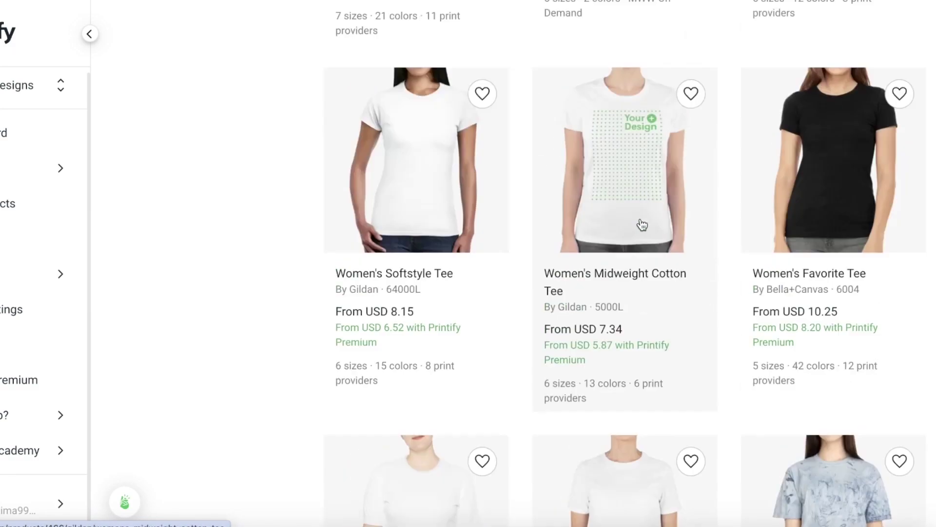
{"action": "scroll", "coordinate": [471, 224], "scroll_direction": "down", "scroll_amount": 8}
{"action": "scroll", "coordinate": [471, 224], "scroll_direction": "up", "scroll_amount": 3}
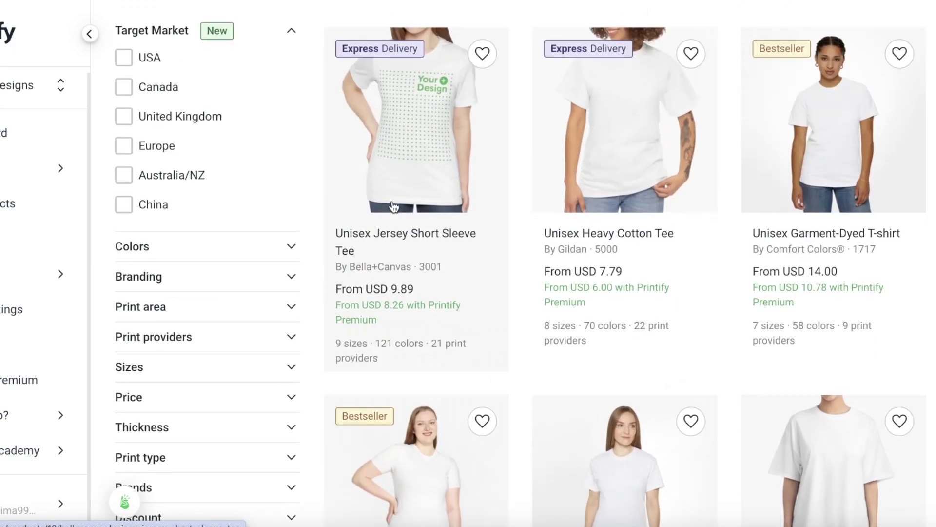
{"action": "mouse_move", "coordinate": [846, 324]}
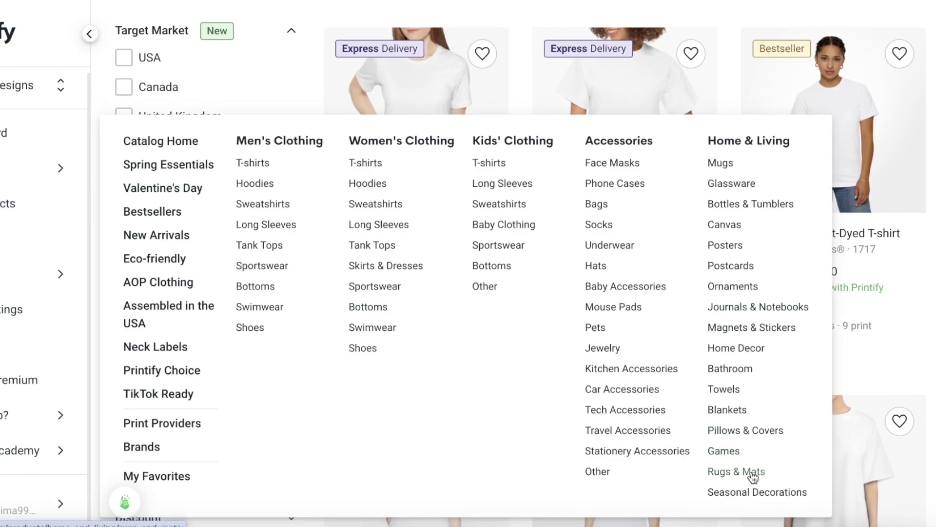
Open the Blankets category and look at the Velveteen Plush Blanket page.
{"action": "left_click", "coordinate": [724, 411]}
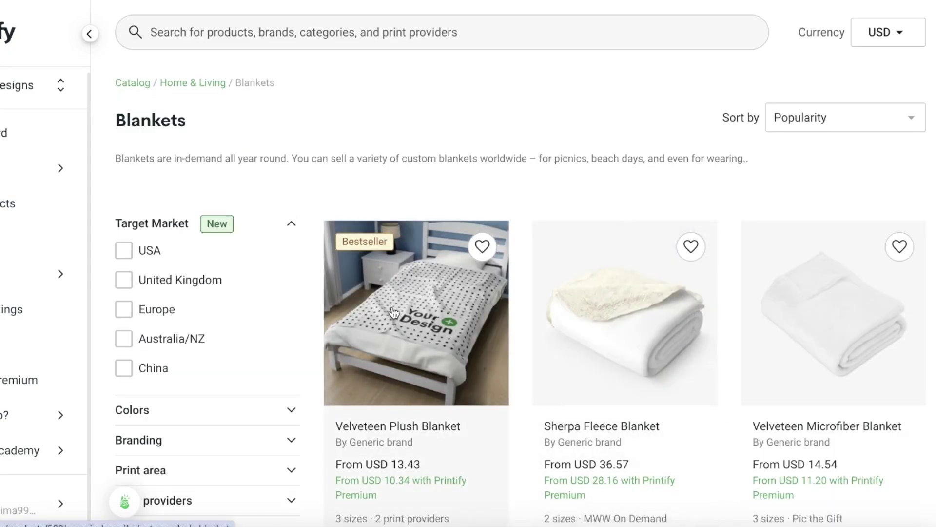
{"action": "scroll", "coordinate": [509, 182], "scroll_direction": "down", "scroll_amount": 8}
{"action": "scroll", "coordinate": [360, 140], "scroll_direction": "up", "scroll_amount": 3}
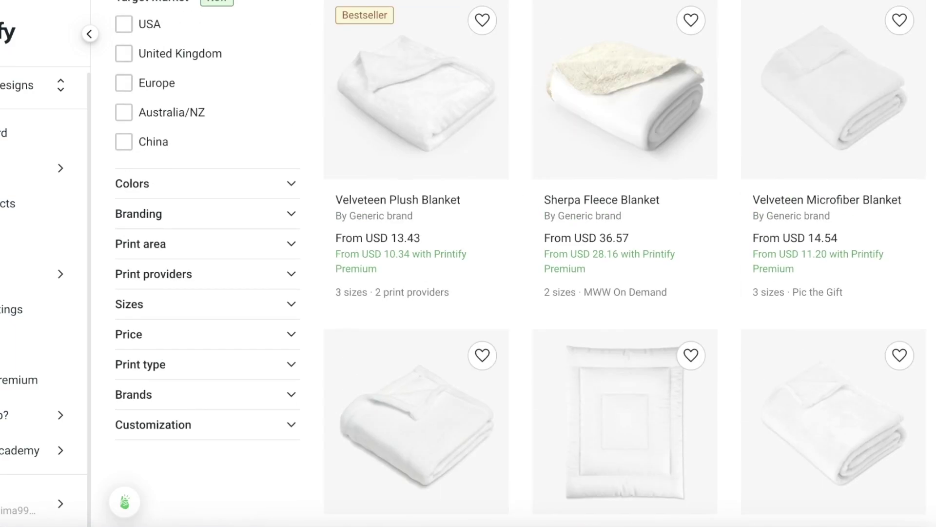
{"action": "left_click", "coordinate": [385, 123]}
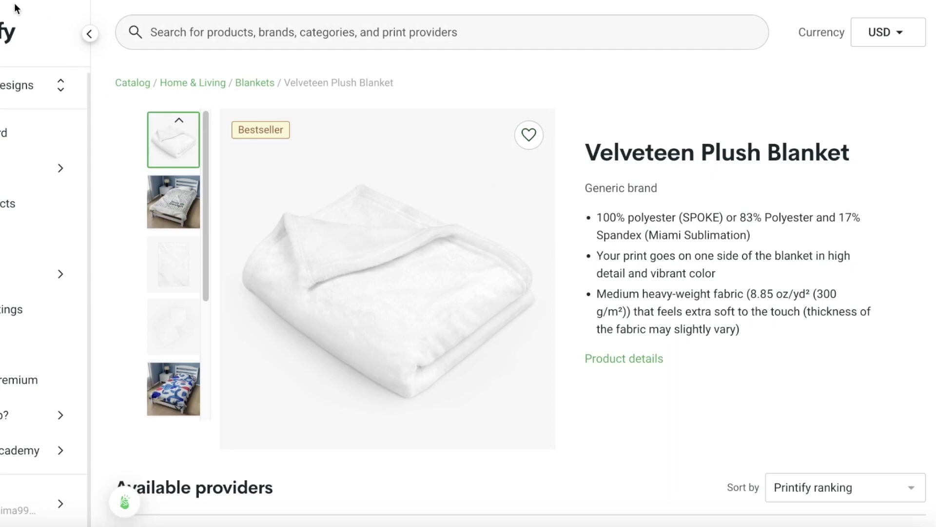
{"action": "key", "text": "alt+Left"}
Browse further down the Blankets catalog and check the Sweatshirt Blanket page.
{"action": "scroll", "coordinate": [514, 262], "scroll_direction": "down", "scroll_amount": 10}
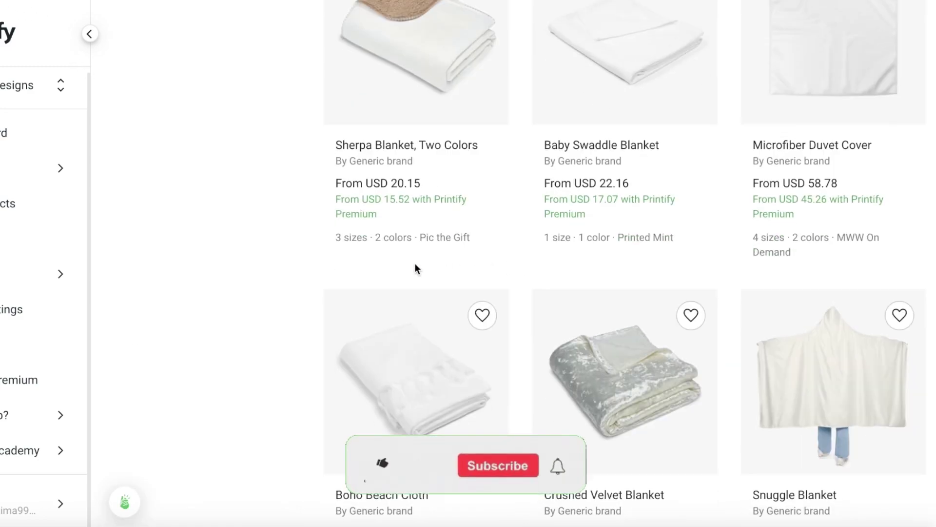
{"action": "scroll", "coordinate": [425, 312], "scroll_direction": "down", "scroll_amount": 10}
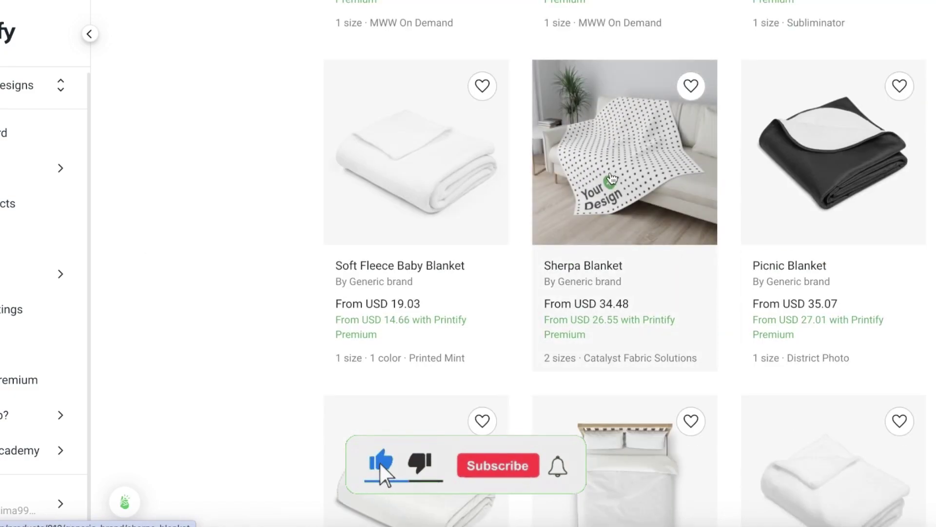
{"action": "scroll", "coordinate": [388, 195], "scroll_direction": "down", "scroll_amount": 5}
{"action": "left_click", "coordinate": [819, 191]}
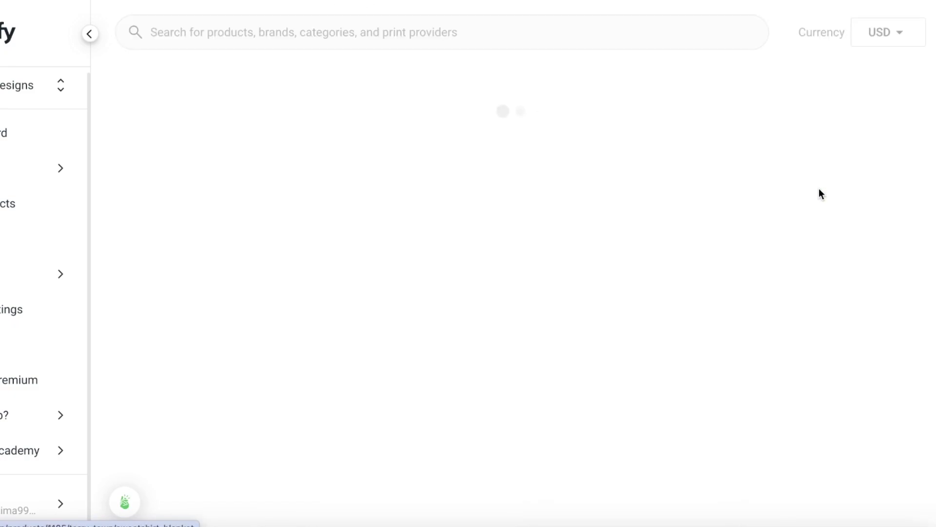
{"action": "key", "text": "alt+Left"}
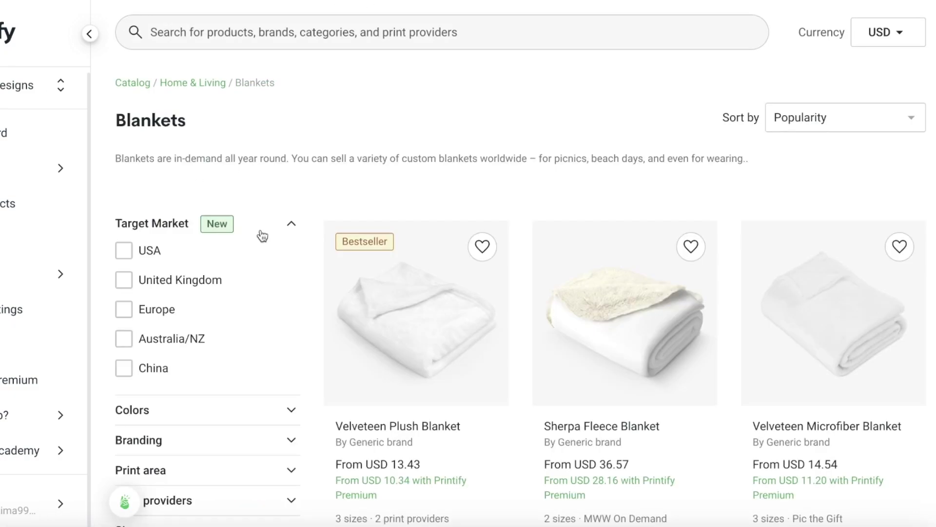
{"action": "scroll", "coordinate": [692, 287], "scroll_direction": "down", "scroll_amount": 5}
{"action": "scroll", "coordinate": [161, 200], "scroll_direction": "up", "scroll_amount": 10}
{"action": "scroll", "coordinate": [168, 324], "scroll_direction": "down", "scroll_amount": 3}
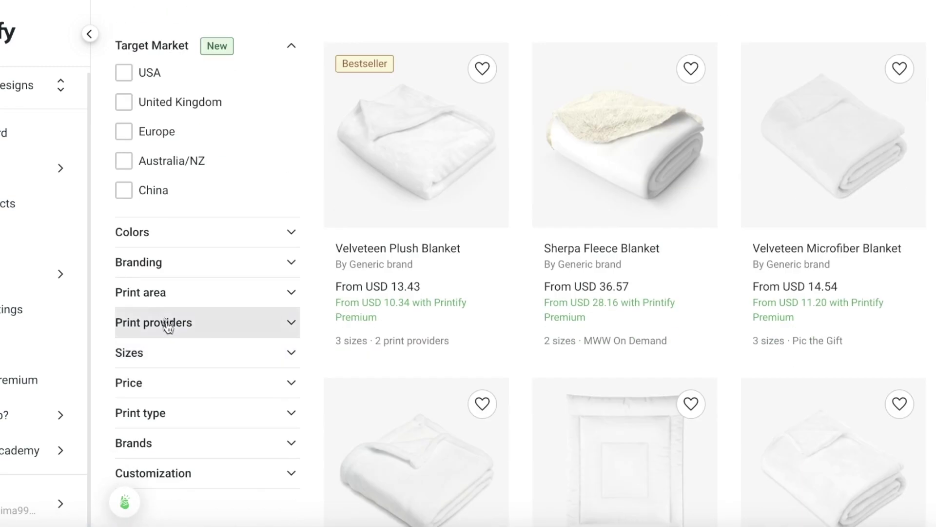
{"action": "scroll", "coordinate": [166, 368], "scroll_direction": "down", "scroll_amount": 1}
Expand the Price, Print type and Customization filters, then open the Fleece Sherpa Blanket.
{"action": "left_click", "coordinate": [141, 330]}
{"action": "scroll", "coordinate": [142, 362], "scroll_direction": "down", "scroll_amount": 3}
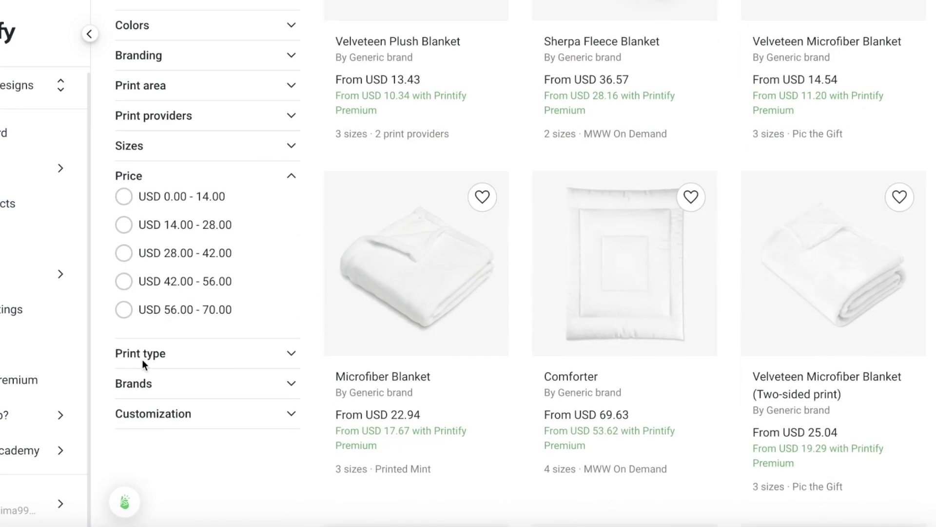
{"action": "left_click", "coordinate": [142, 361]}
{"action": "scroll", "coordinate": [144, 365], "scroll_direction": "down", "scroll_amount": 3}
{"action": "left_click", "coordinate": [150, 263]}
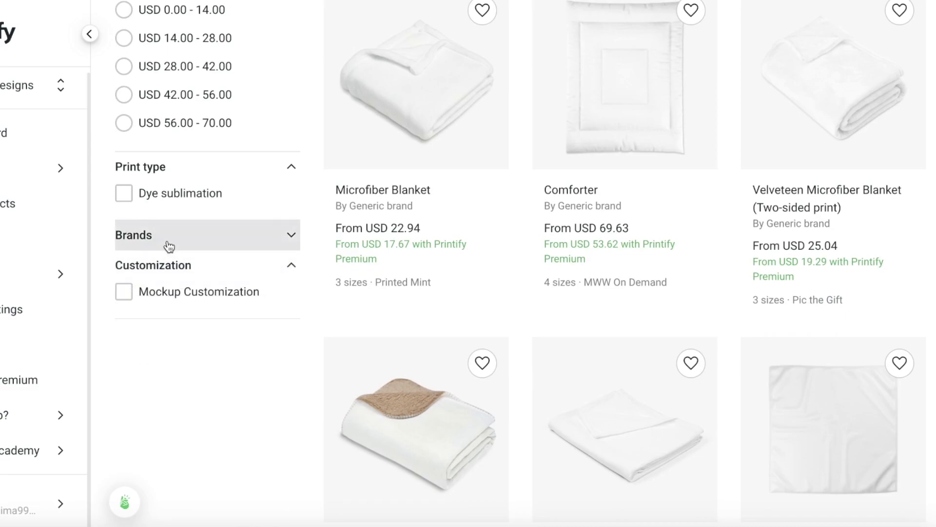
{"action": "scroll", "coordinate": [644, 252], "scroll_direction": "down", "scroll_amount": 10}
{"action": "left_click", "coordinate": [771, 248]}
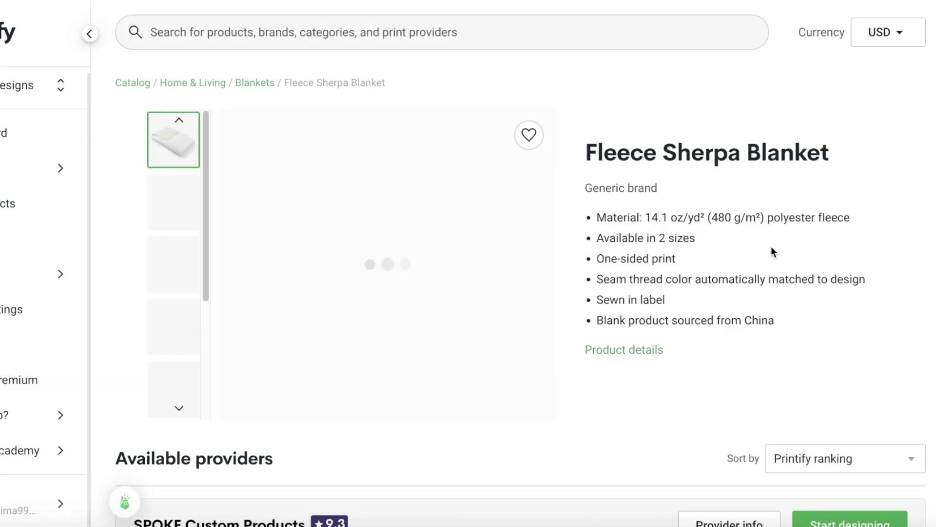
{"action": "scroll", "coordinate": [658, 249], "scroll_direction": "down", "scroll_amount": 3}
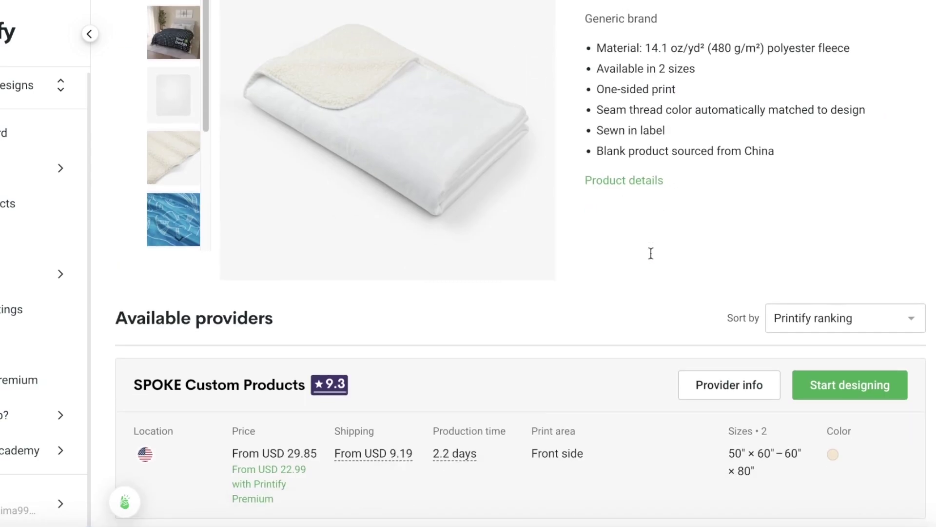
{"action": "scroll", "coordinate": [785, 320], "scroll_direction": "down", "scroll_amount": 3}
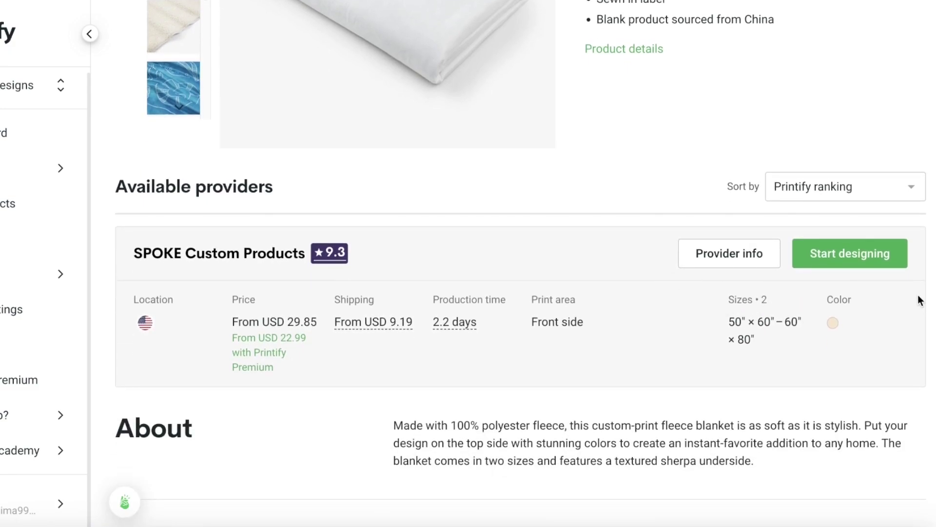
{"action": "mouse_move", "coordinate": [829, 324]}
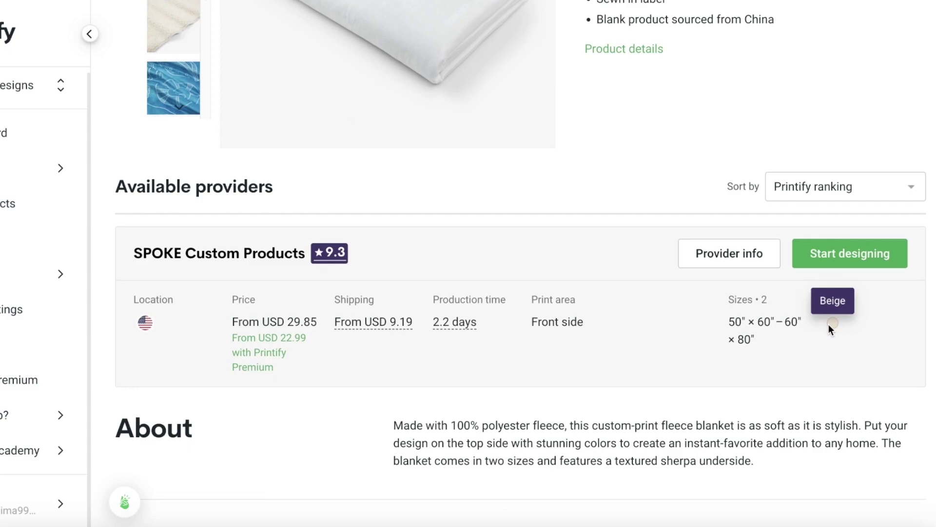
{"action": "scroll", "coordinate": [749, 262], "scroll_direction": "up", "scroll_amount": 3}
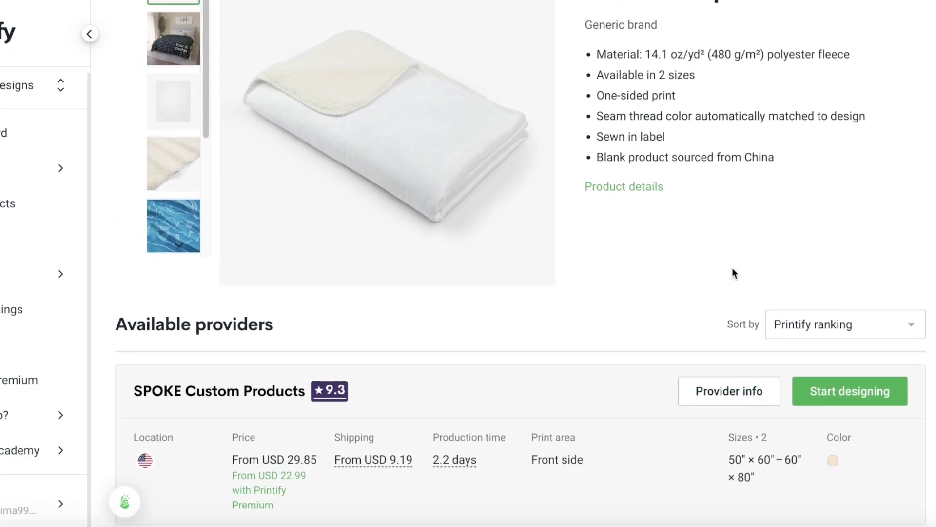
{"action": "scroll", "coordinate": [369, 379], "scroll_direction": "down", "scroll_amount": 4}
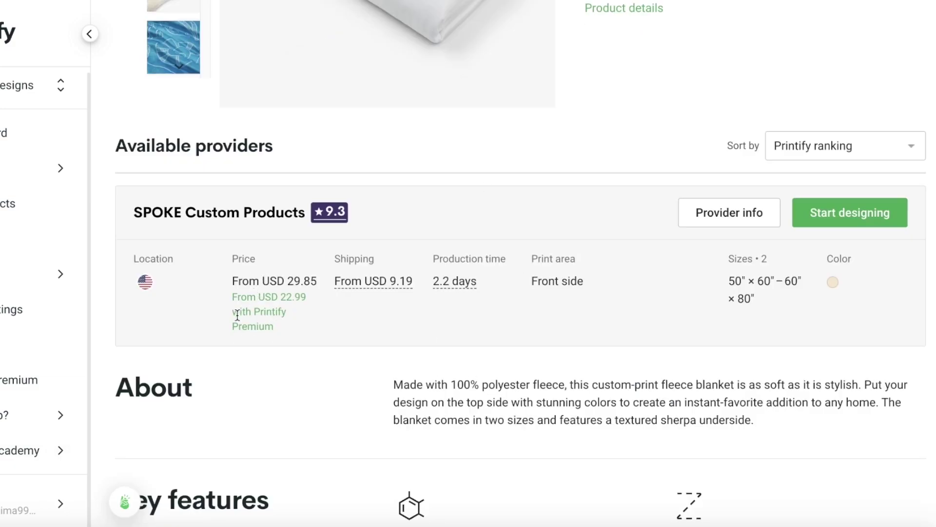
Start designing the blanket with SPOKE Custom Products, skipping the editor tour and tip.
{"action": "mouse_move", "coordinate": [151, 278]}
{"action": "left_click", "coordinate": [850, 212]}
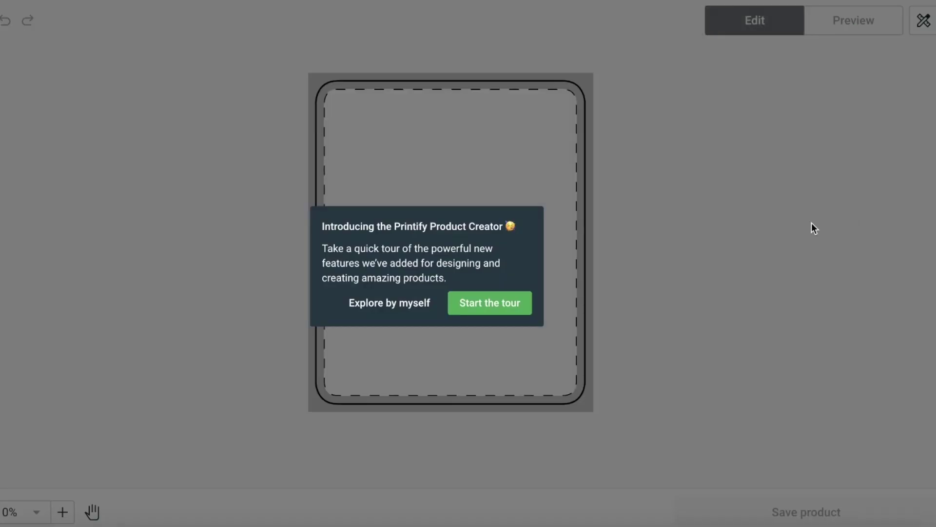
{"action": "left_click", "coordinate": [393, 304]}
{"action": "left_click", "coordinate": [104, 454]}
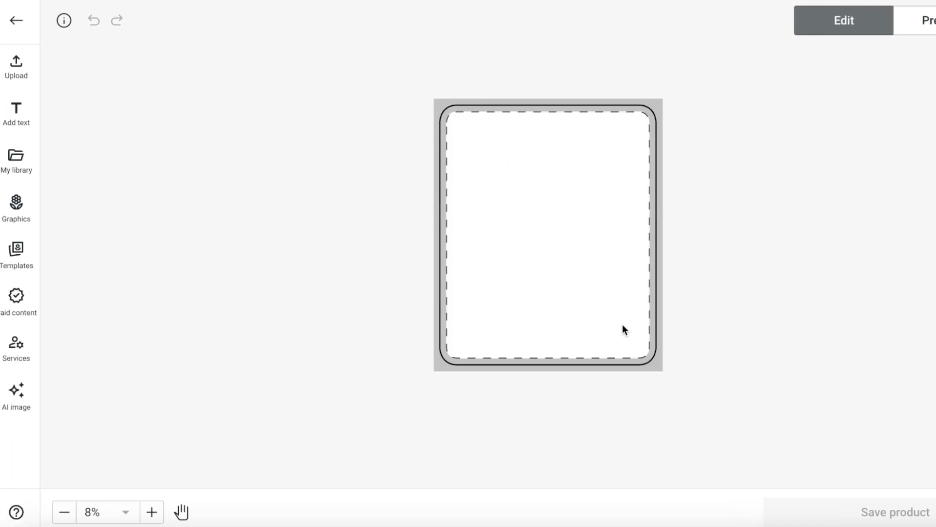
{"action": "scroll", "coordinate": [608, 314], "scroll_direction": "up", "scroll_amount": 1}
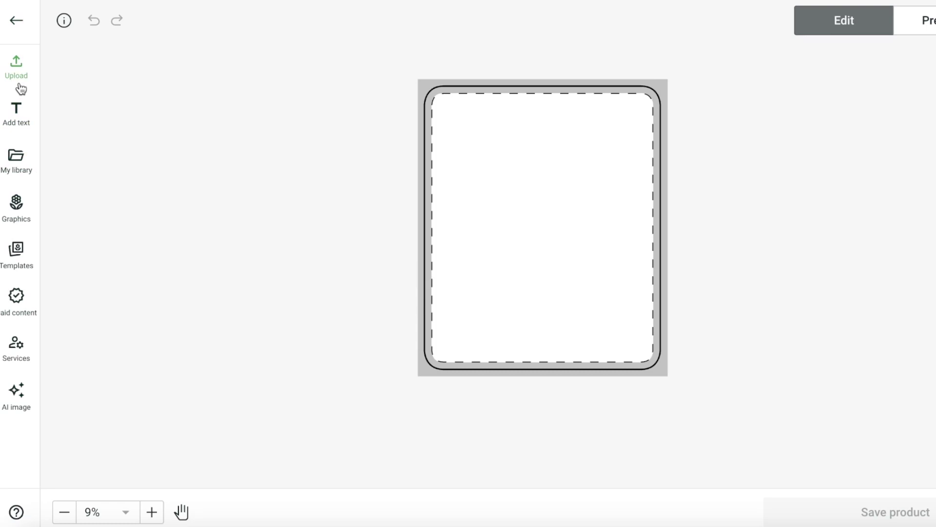
Check the Text, My library and Graphics panels in the editor sidebar.
{"action": "left_click", "coordinate": [17, 111]}
{"action": "left_click", "coordinate": [19, 163]}
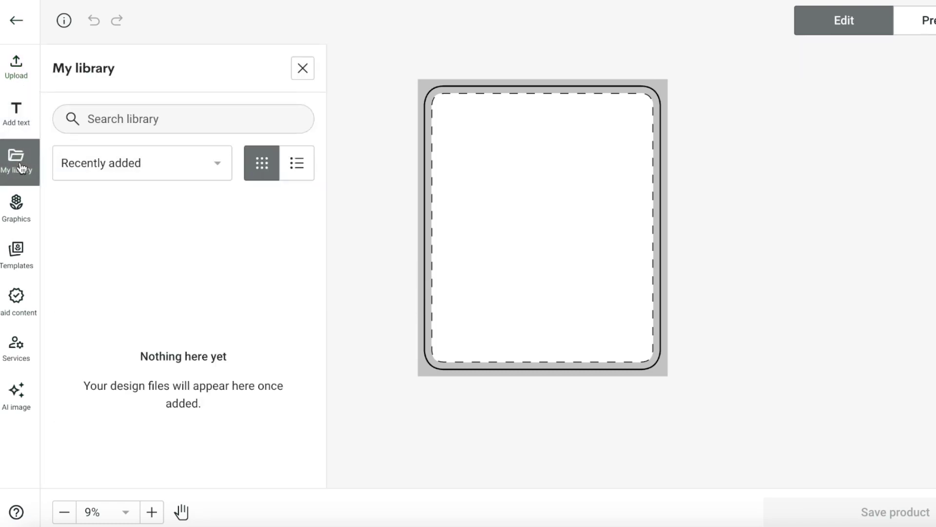
{"action": "left_click", "coordinate": [21, 208]}
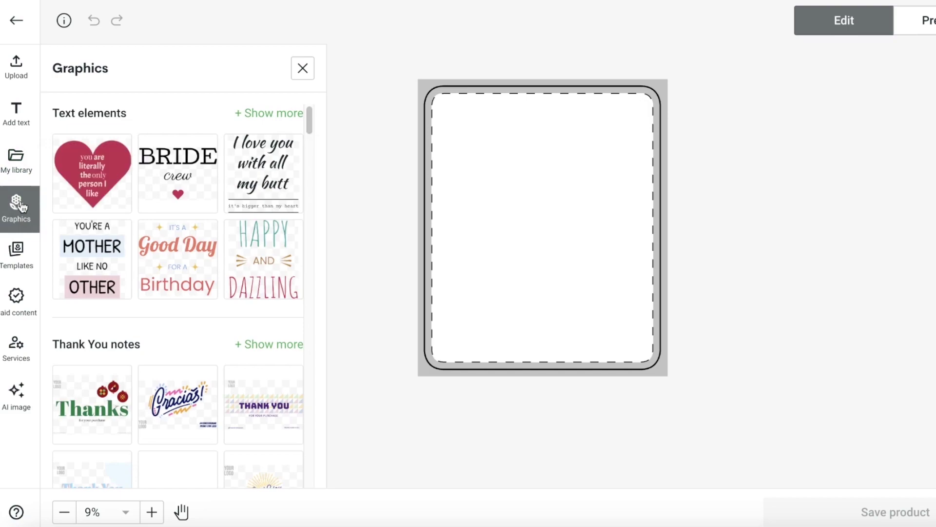
Browse Graphics, Templates, Paid content and Services, then bring up the AI image generator.
{"action": "scroll", "coordinate": [137, 243], "scroll_direction": "down", "scroll_amount": 10}
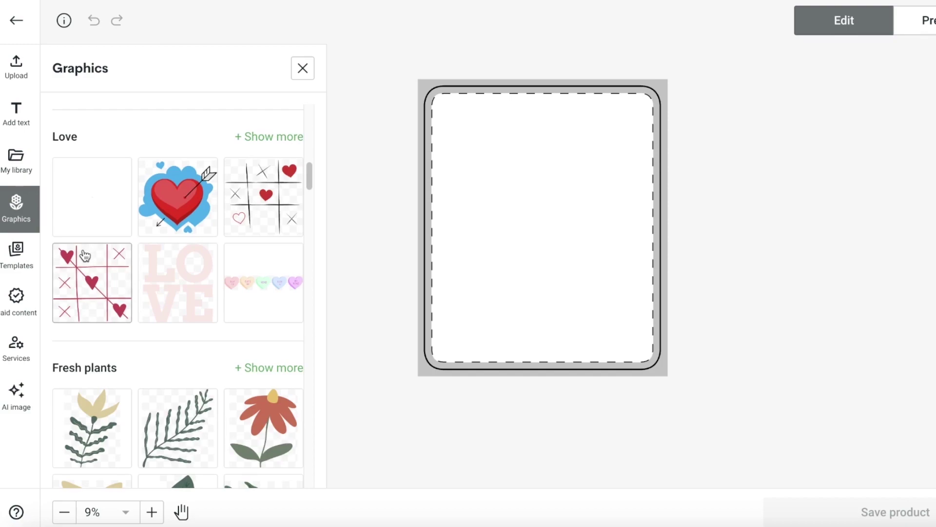
{"action": "left_click", "coordinate": [16, 251]}
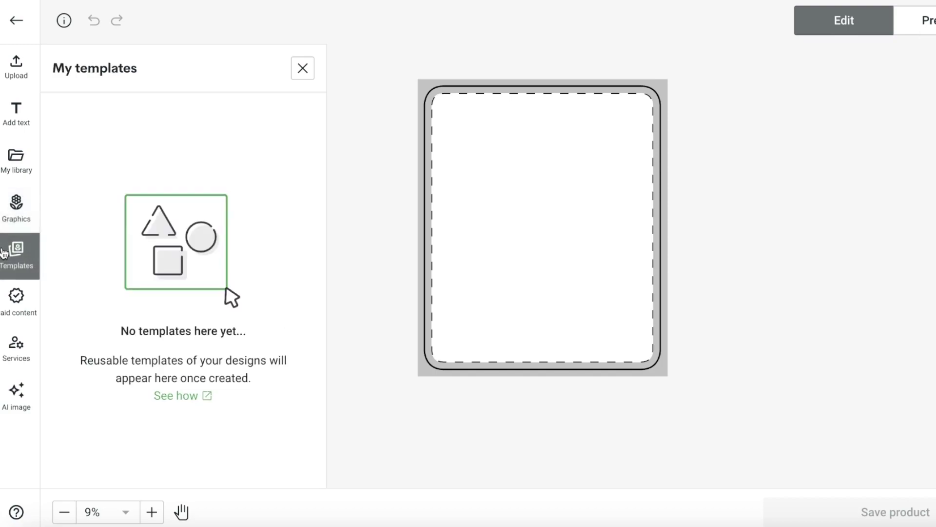
{"action": "left_click", "coordinate": [18, 297]}
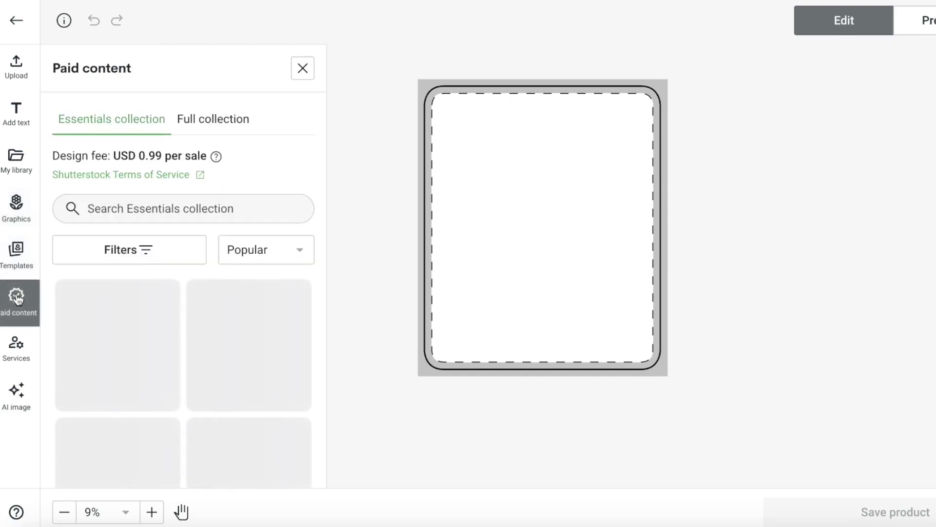
{"action": "left_click", "coordinate": [26, 353]}
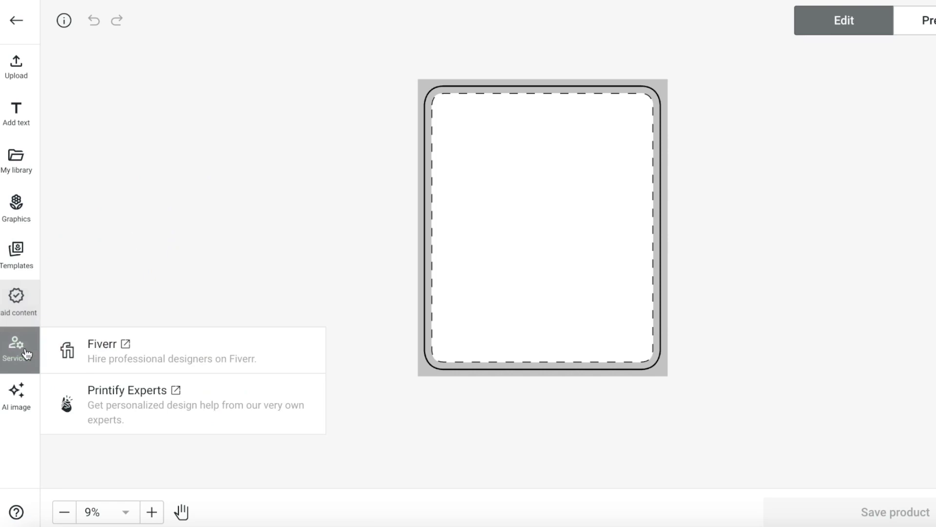
{"action": "left_click", "coordinate": [19, 407]}
Enter the prompt 'cute graphic of a dog and a girl' in the Text prompt box.
{"action": "scroll", "coordinate": [518, 282], "scroll_direction": "down", "scroll_amount": 3}
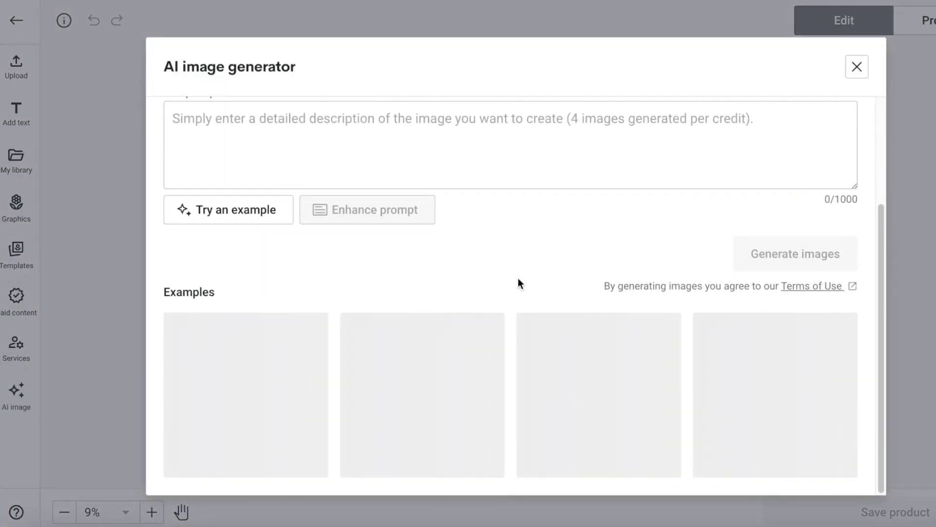
{"action": "left_click", "coordinate": [439, 171]}
{"action": "scroll", "coordinate": [442, 173], "scroll_direction": "up", "scroll_amount": 1}
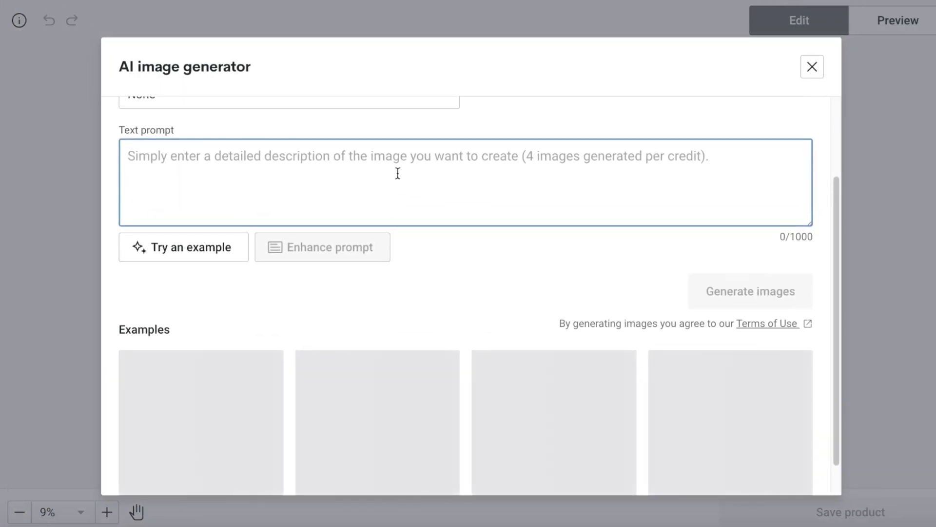
{"action": "scroll", "coordinate": [428, 199], "scroll_direction": "down", "scroll_amount": 1}
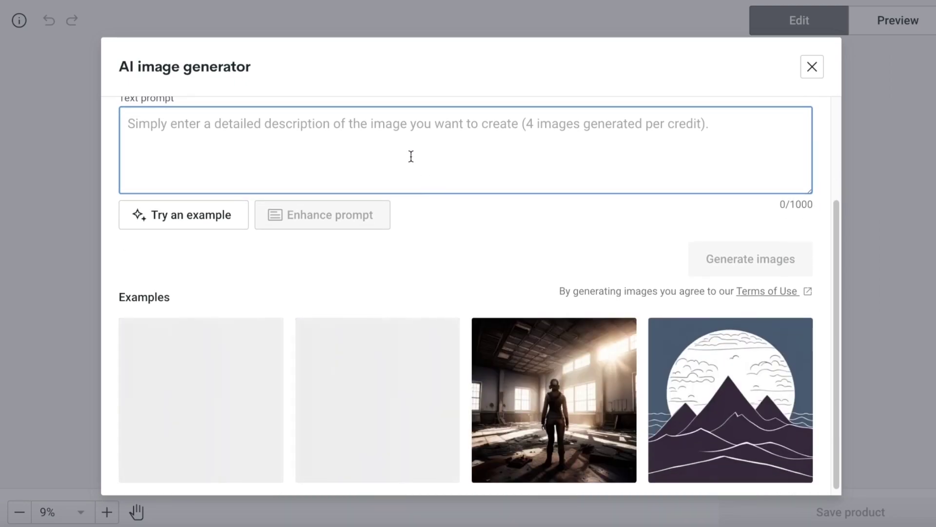
{"action": "scroll", "coordinate": [415, 171], "scroll_direction": "down", "scroll_amount": 1}
{"action": "scroll", "coordinate": [510, 231], "scroll_direction": "up", "scroll_amount": 4}
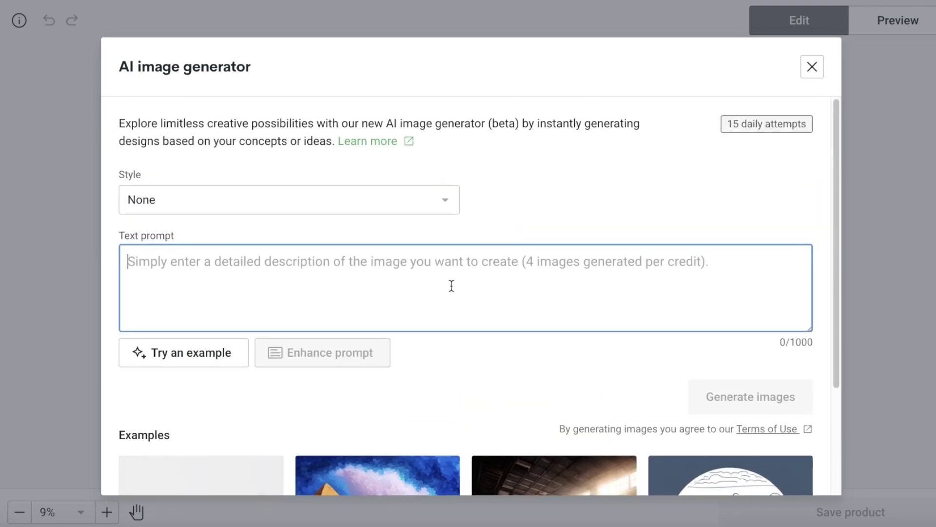
{"action": "type", "text": "cute grap"}
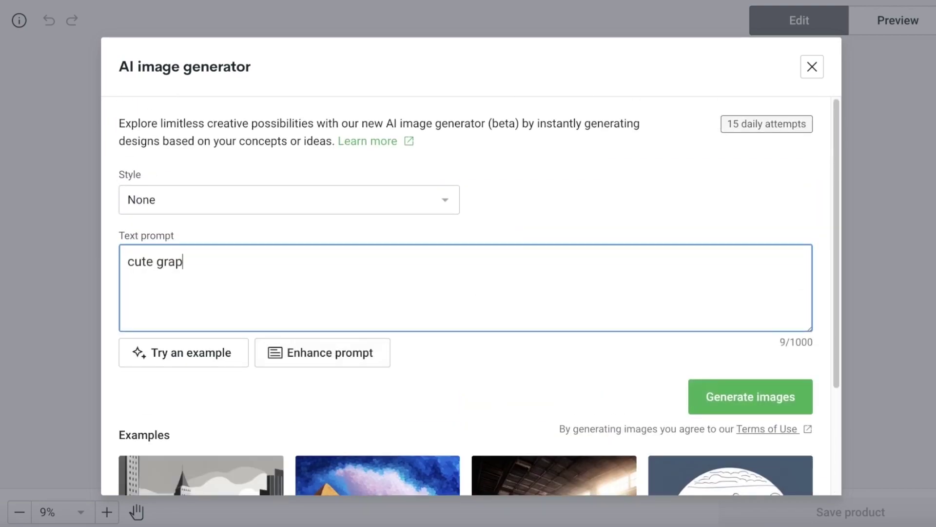
{"action": "type", "text": "gi"}
{"action": "key", "text": "BackSpace"}
{"action": "key", "text": "BackSpace"}
{"action": "type", "text": "hic of a dog and"}
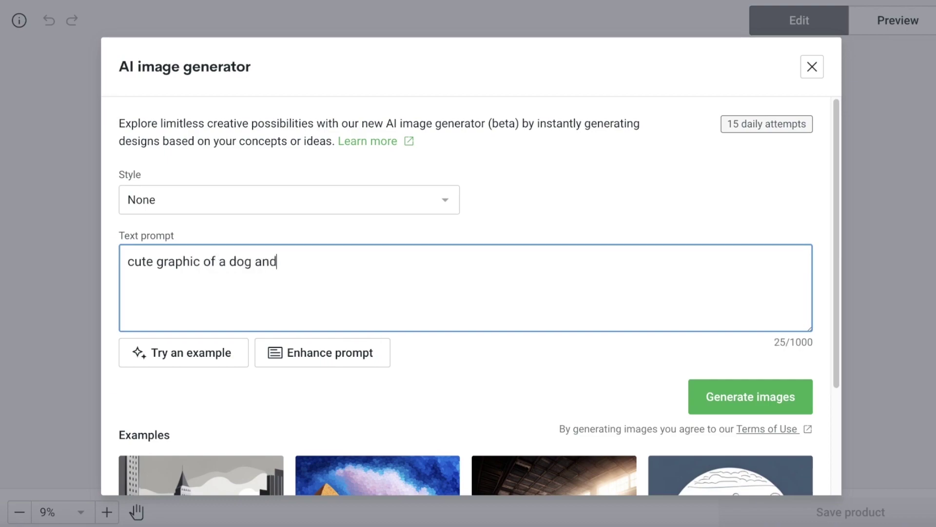
{"action": "type", "text": " a girl"}
Set the style to Fantasy Art and generate the images.
{"action": "left_click", "coordinate": [402, 200]}
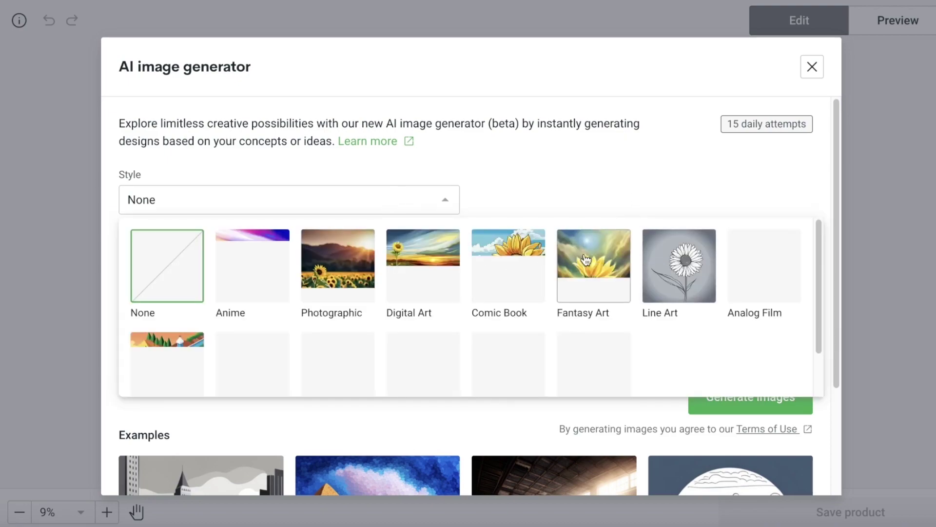
{"action": "left_click", "coordinate": [665, 256]}
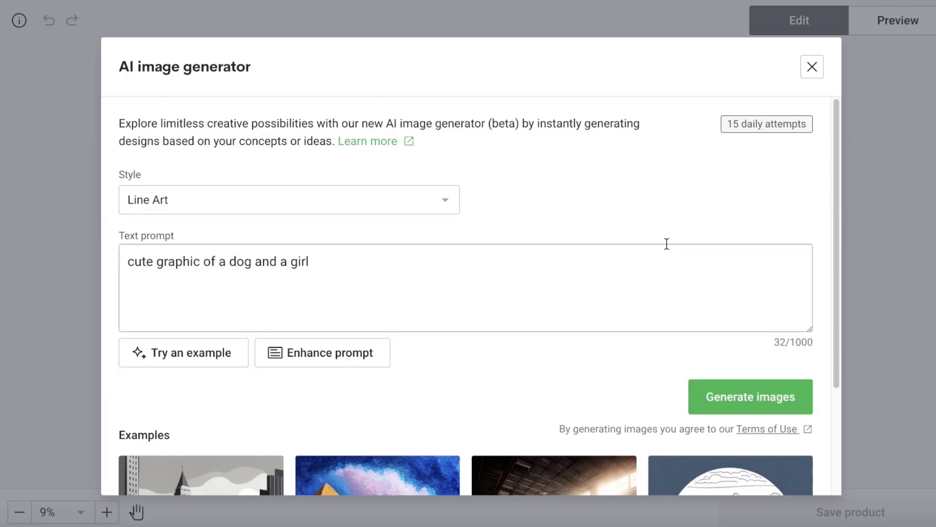
{"action": "left_click", "coordinate": [319, 197]}
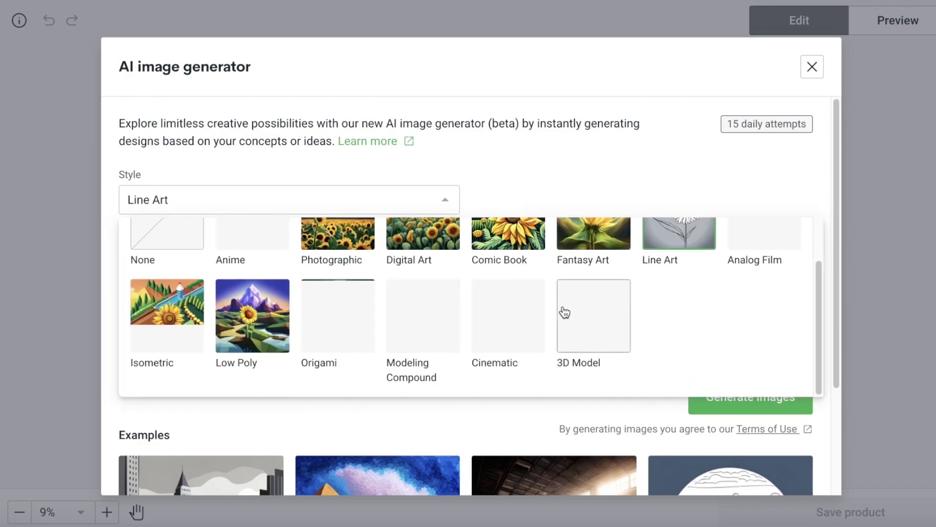
{"action": "scroll", "coordinate": [576, 310], "scroll_direction": "up", "scroll_amount": 1}
{"action": "left_click", "coordinate": [589, 297]}
{"action": "left_click", "coordinate": [735, 405]}
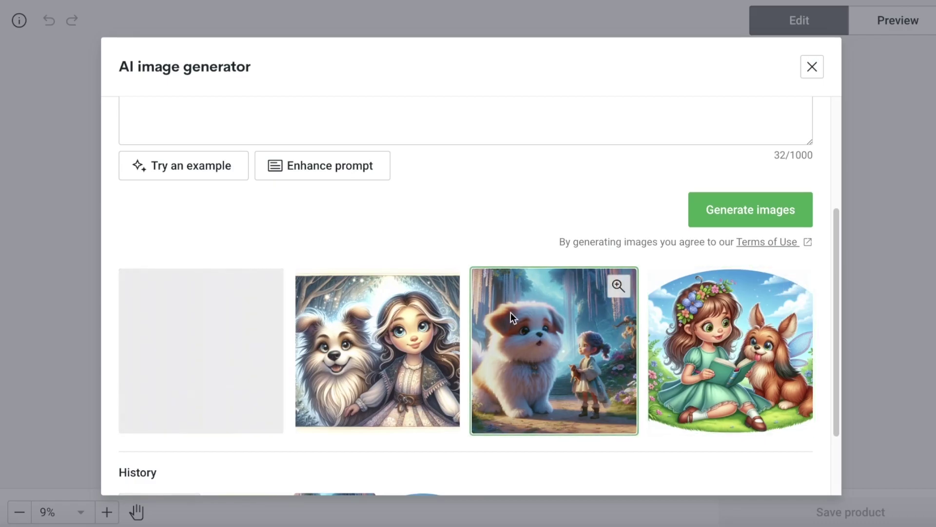
Add the third generated image, a fluffy dog with a small girl, to the blanket.
{"action": "left_click", "coordinate": [653, 414]}
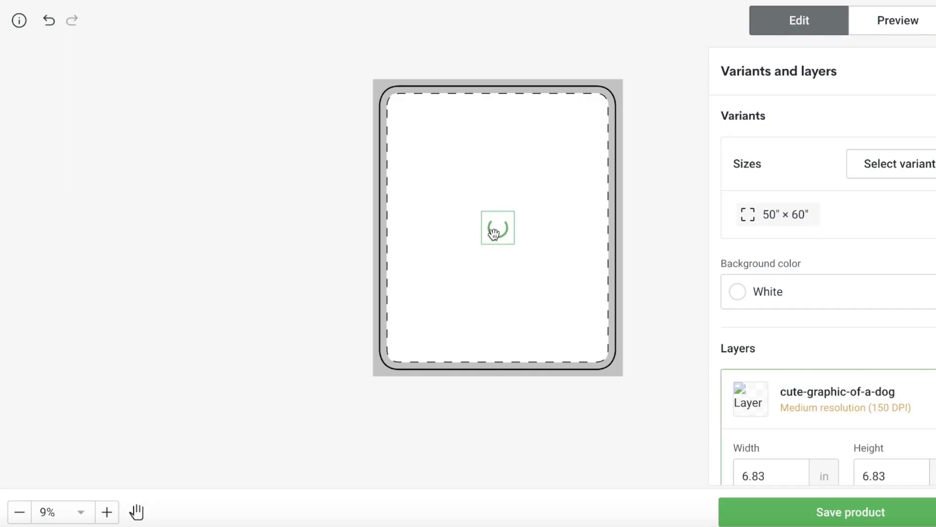
Reposition the new dog graphic back near the centre of the design.
{"action": "left_click_drag", "start_coordinate": [489, 225], "coordinate": [446, 173]}
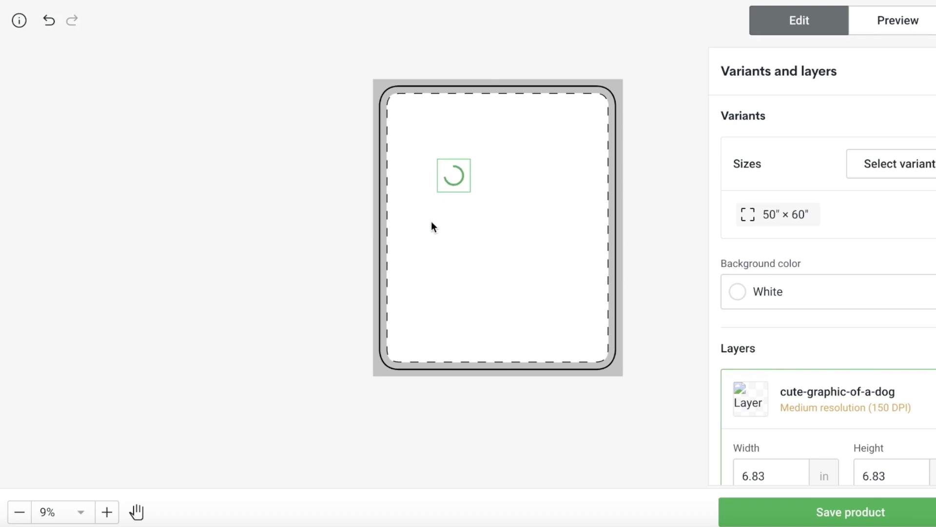
{"action": "key", "text": "XF86MonBrightnessUp"}
{"action": "key", "text": "XF86MonBrightnessDown"}
{"action": "left_click_drag", "start_coordinate": [453, 184], "coordinate": [506, 193]}
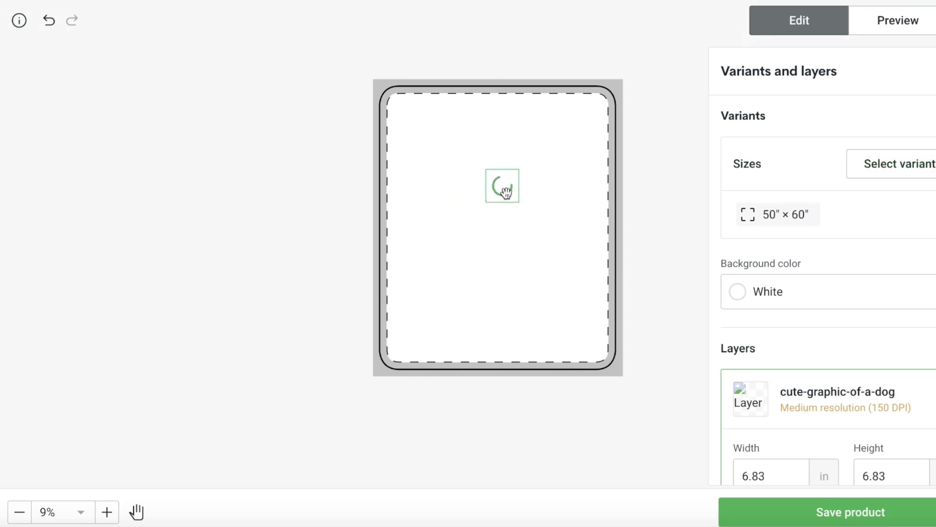
Browse My library, Graphics and Templates, and add the cute dog picture to the blanket.
{"action": "left_click", "coordinate": [0, 166]}
{"action": "left_click", "coordinate": [0, 204]}
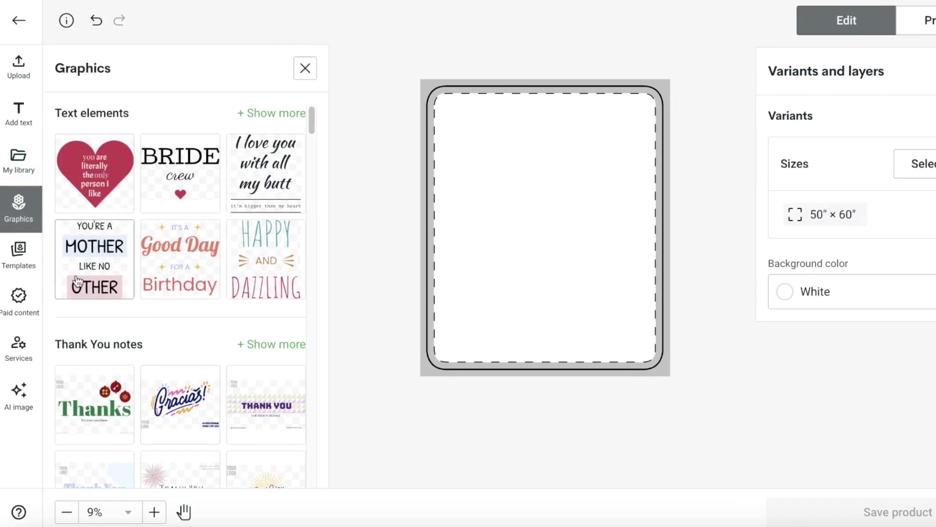
{"action": "left_click", "coordinate": [18, 253]}
{"action": "left_click", "coordinate": [18, 177]}
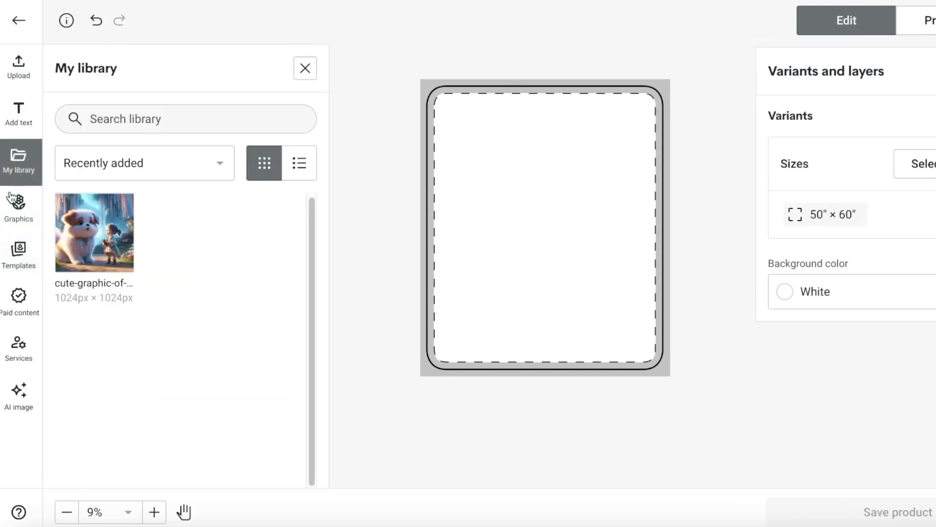
{"action": "left_click", "coordinate": [12, 200]}
{"action": "left_click", "coordinate": [19, 161]}
{"action": "left_click", "coordinate": [18, 161]}
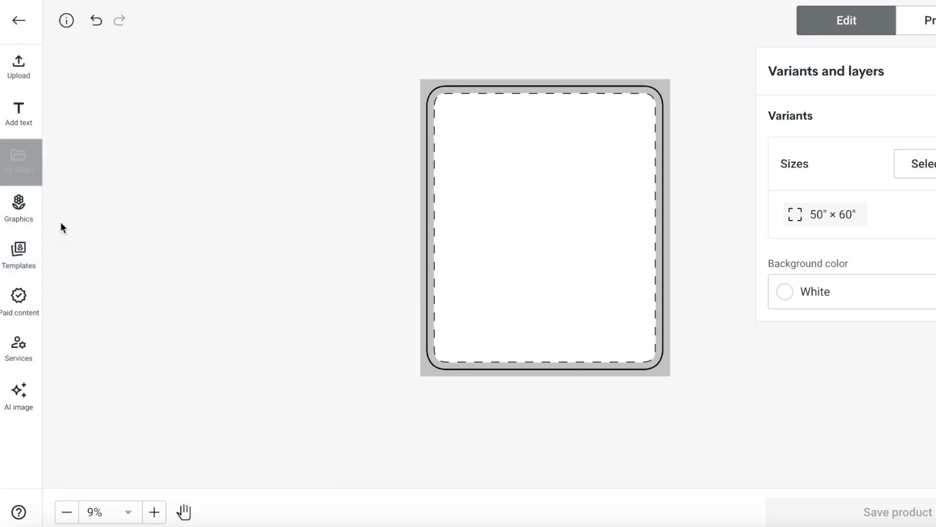
Show the Add text font list, from Albert Sans to Advent Pro.
{"action": "scroll", "coordinate": [819, 429], "scroll_direction": "down", "scroll_amount": 3}
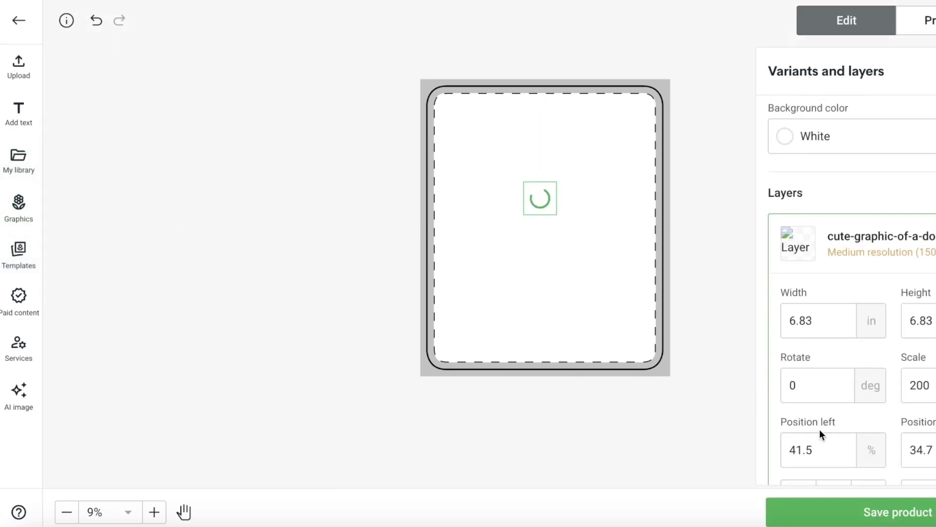
{"action": "scroll", "coordinate": [849, 268], "scroll_direction": "down", "scroll_amount": 1}
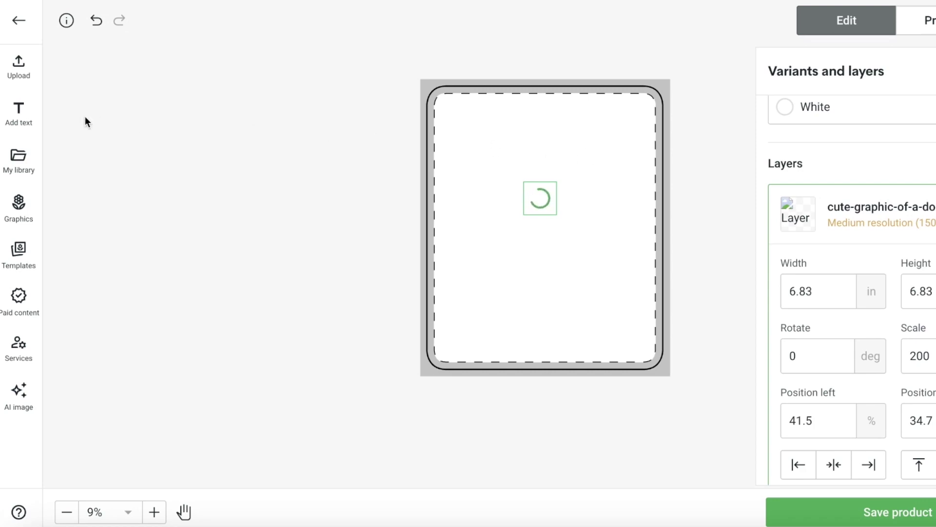
{"action": "left_click", "coordinate": [16, 163]}
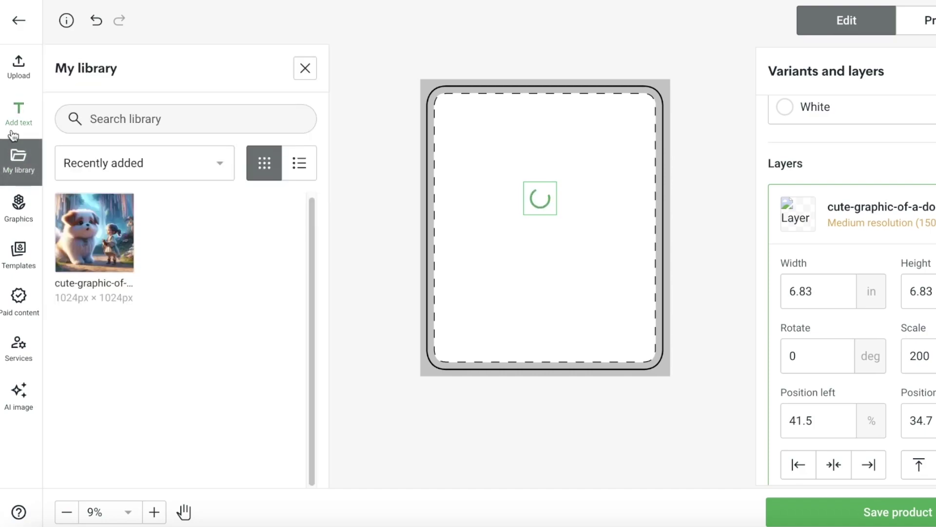
{"action": "left_click", "coordinate": [18, 113]}
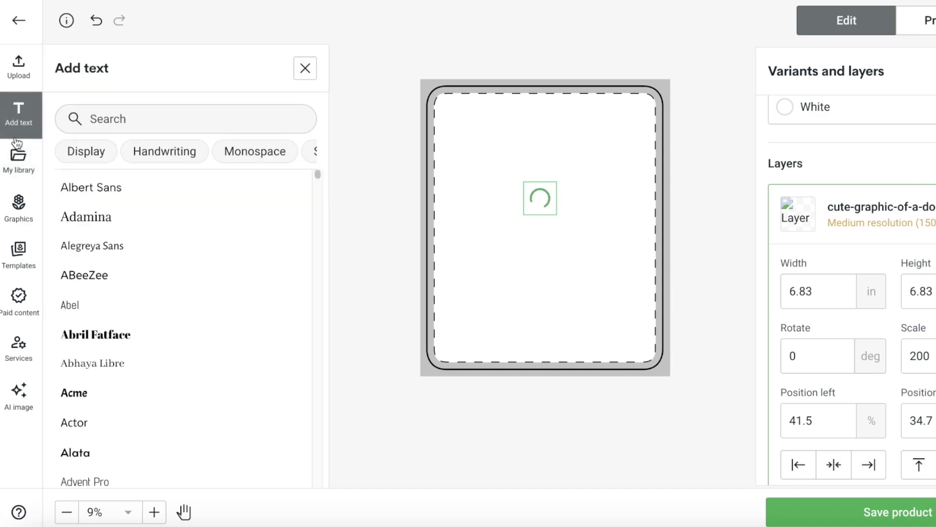
Add 'Jamies Design' in Abril Fatface and move it to the blanket's bottom-right corner.
{"action": "left_click", "coordinate": [95, 335]}
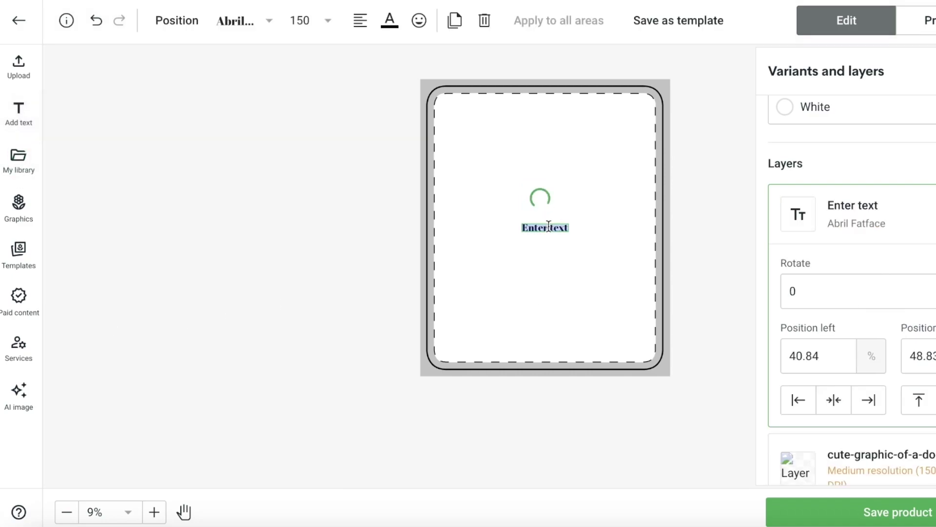
{"action": "type", "text": "D"}
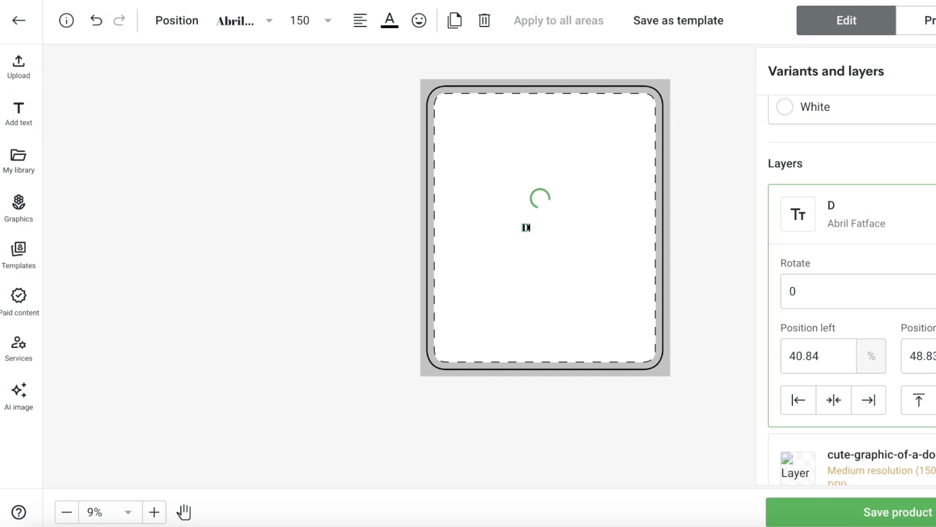
{"action": "key", "text": "BackSpace"}
{"action": "type", "text": "Jamies"}
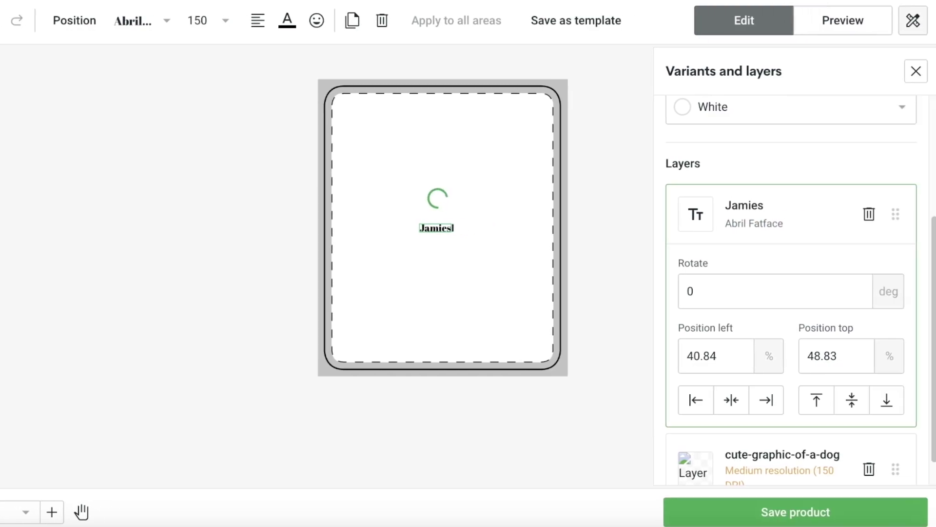
{"action": "type", "text": " Design"}
{"action": "left_click", "coordinate": [437, 214]}
{"action": "left_click_drag", "start_coordinate": [431, 235], "coordinate": [490, 350]}
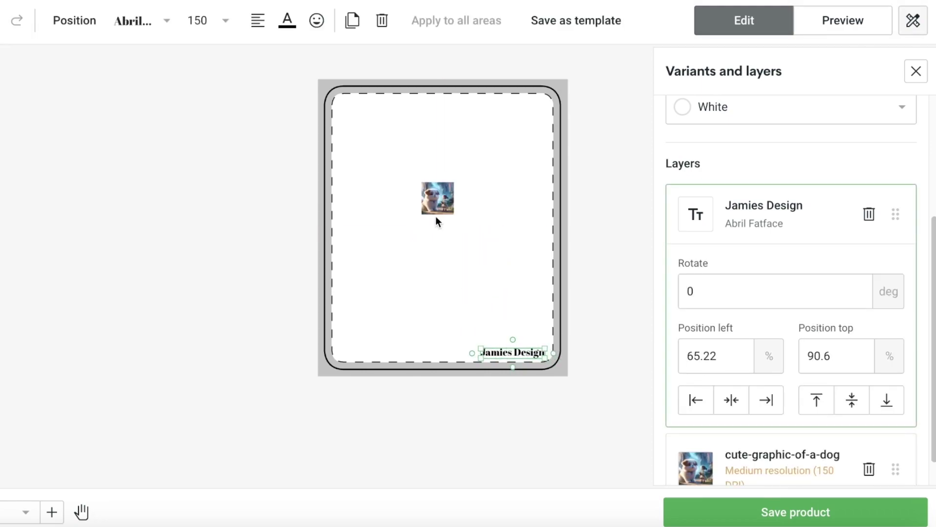
{"action": "left_click", "coordinate": [438, 207]}
Enlarge and reposition the dog image, then delete it from the design.
{"action": "left_click_drag", "start_coordinate": [455, 213], "coordinate": [568, 317]}
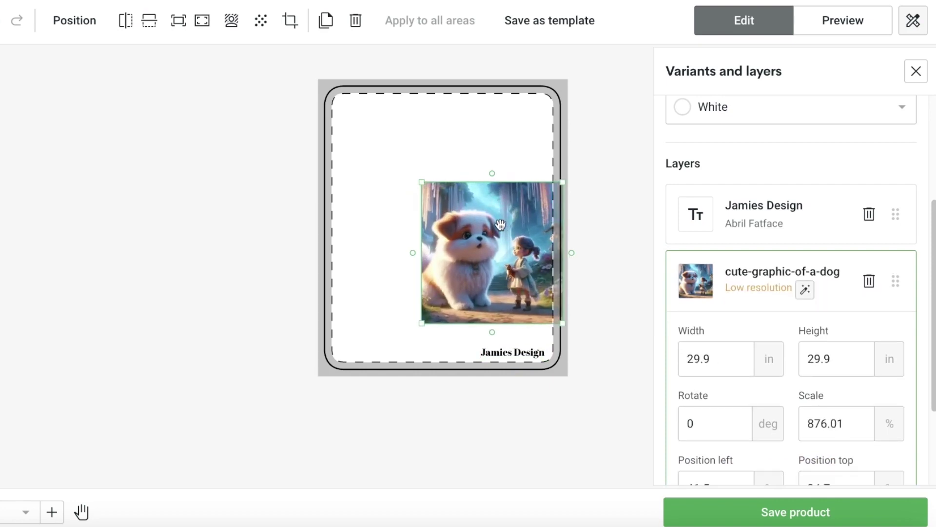
{"action": "left_click_drag", "start_coordinate": [500, 225], "coordinate": [438, 166]}
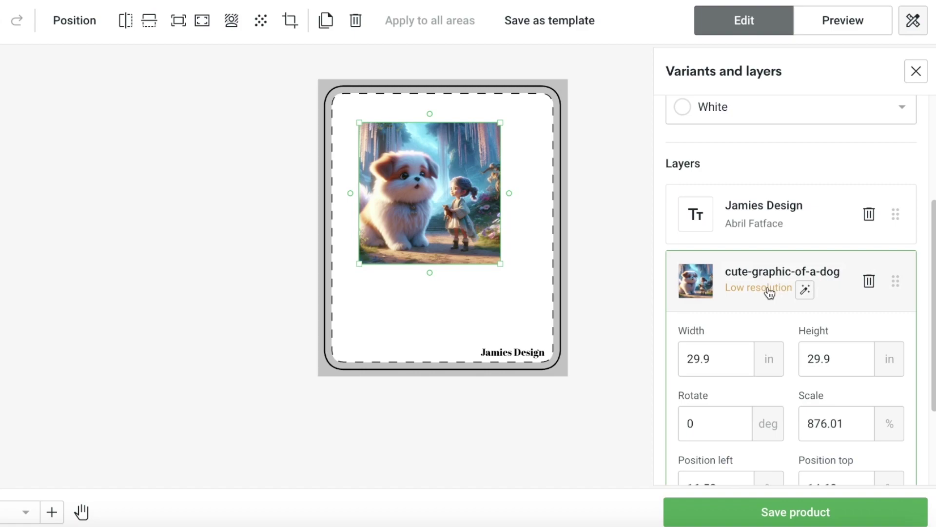
{"action": "left_click_drag", "start_coordinate": [439, 205], "coordinate": [407, 173]}
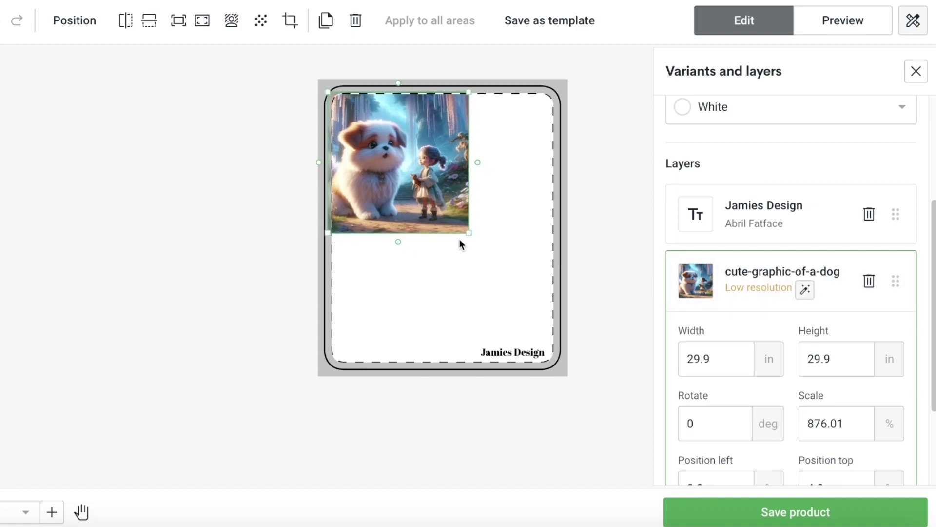
{"action": "left_click_drag", "start_coordinate": [469, 233], "coordinate": [656, 403]}
{"action": "left_click_drag", "start_coordinate": [422, 225], "coordinate": [449, 237]}
{"action": "key", "text": "Delete"}
Add the BEE COOL graphic from Graphics, shrink and centre it, and save the product.
{"action": "left_click", "coordinate": [4, 122]}
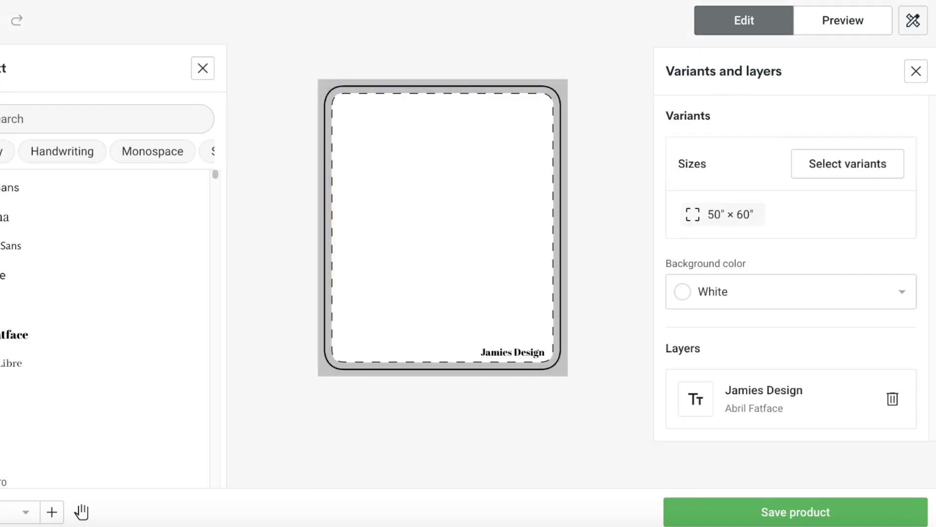
{"action": "left_click", "coordinate": [4, 73]}
{"action": "left_click", "coordinate": [4, 171]}
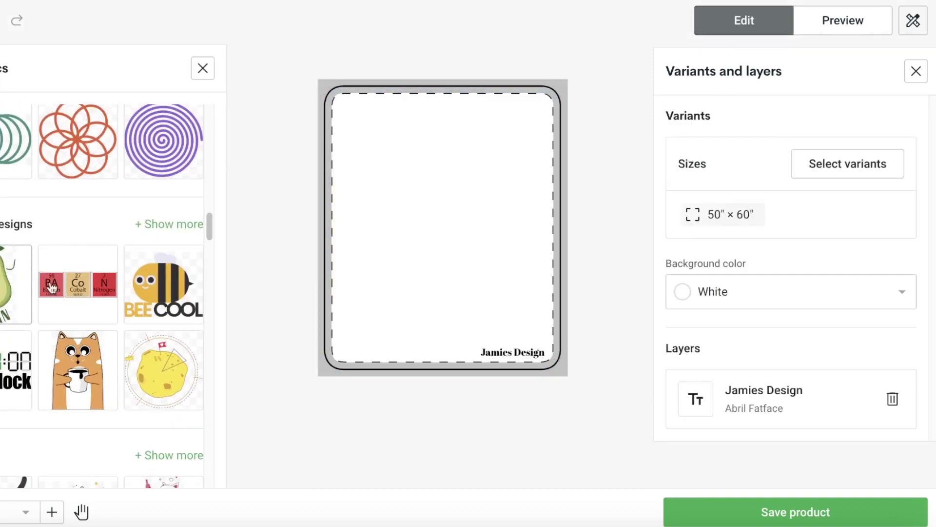
{"action": "left_click", "coordinate": [162, 279]}
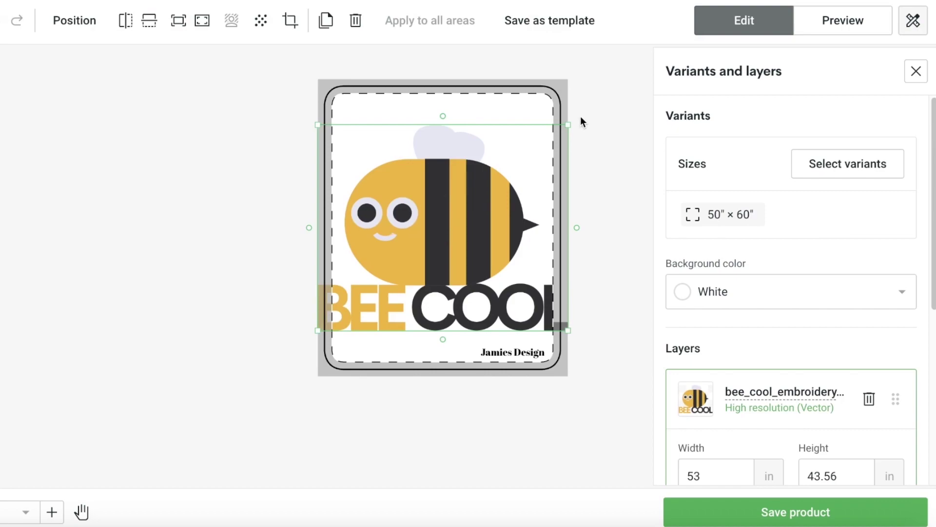
{"action": "left_click", "coordinate": [616, 250]}
{"action": "scroll", "coordinate": [732, 252], "scroll_direction": "down", "scroll_amount": 1}
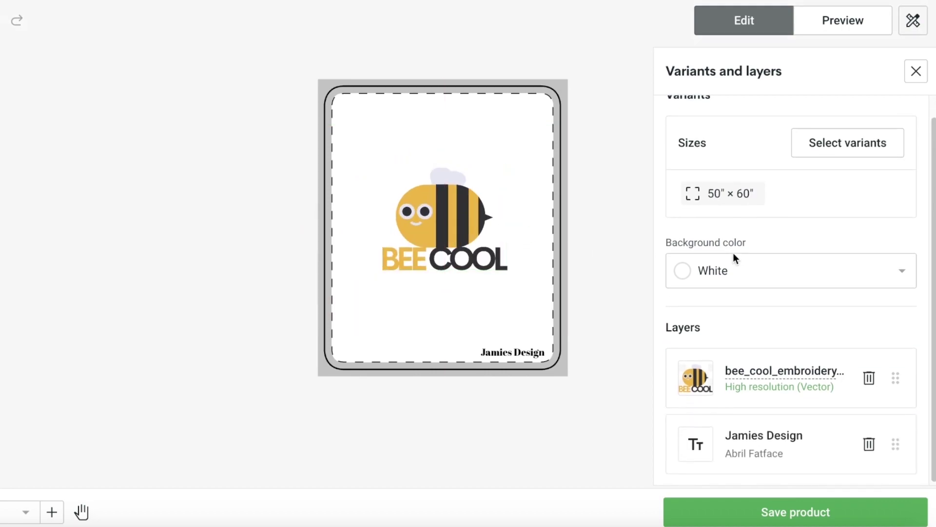
{"action": "left_click", "coordinate": [805, 510]}
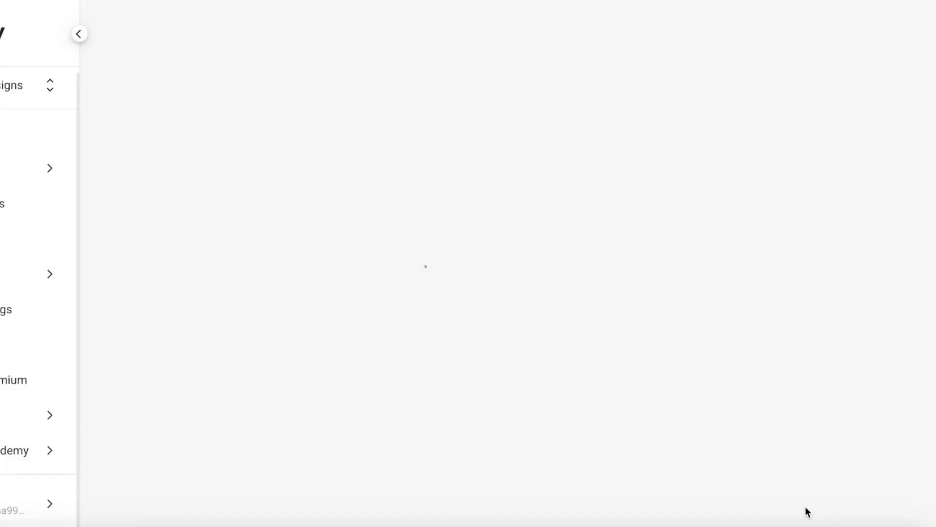
Change the profit margin from 40 to 20, repricing to USD 37.31, and save as draft.
{"action": "scroll", "coordinate": [712, 452], "scroll_direction": "down", "scroll_amount": 15}
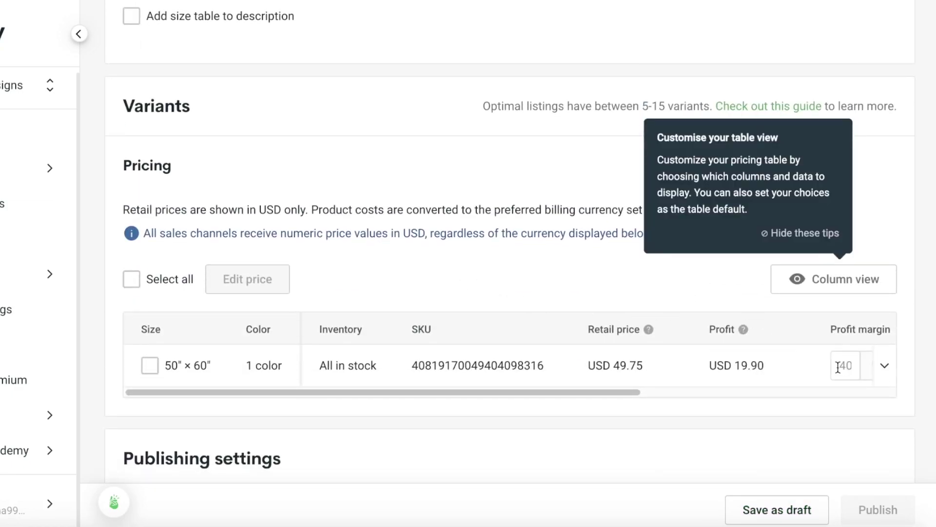
{"action": "left_click", "coordinate": [629, 360]}
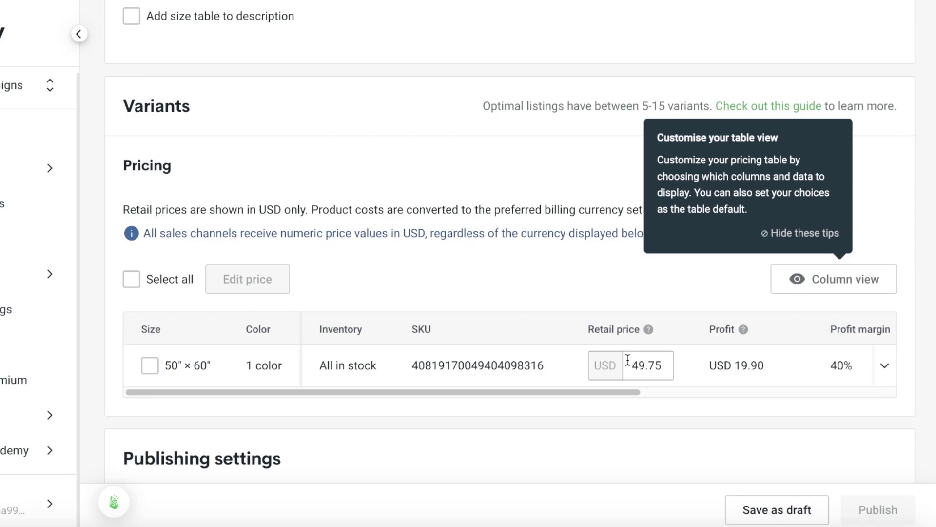
{"action": "left_click", "coordinate": [752, 365]}
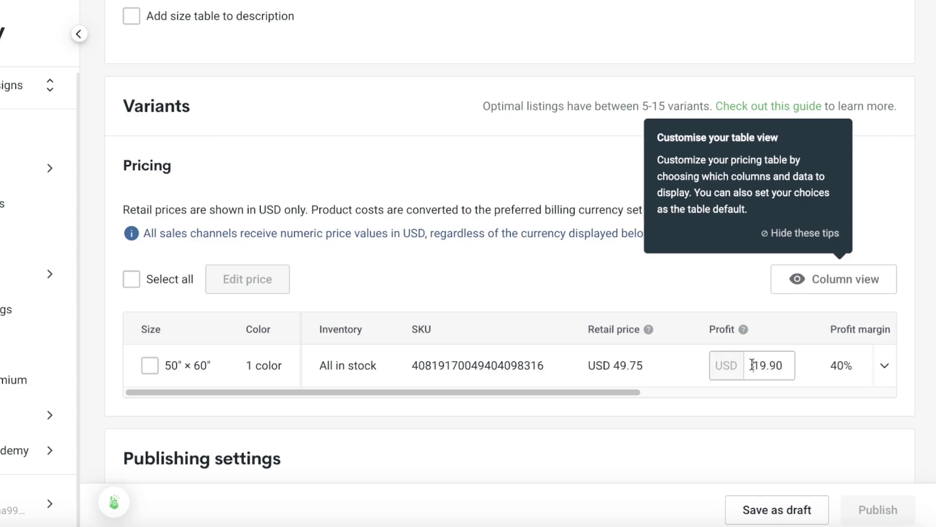
{"action": "double_click", "coordinate": [634, 366]}
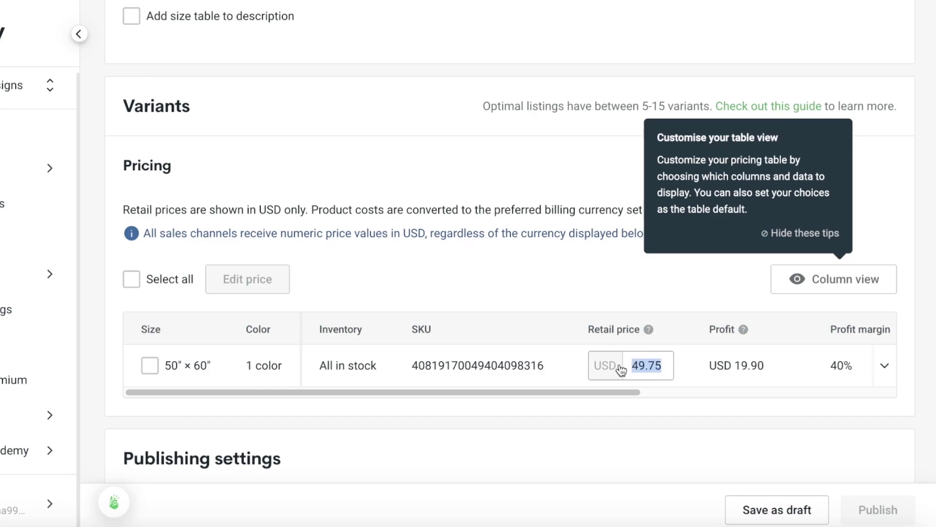
{"action": "double_click", "coordinate": [847, 366]}
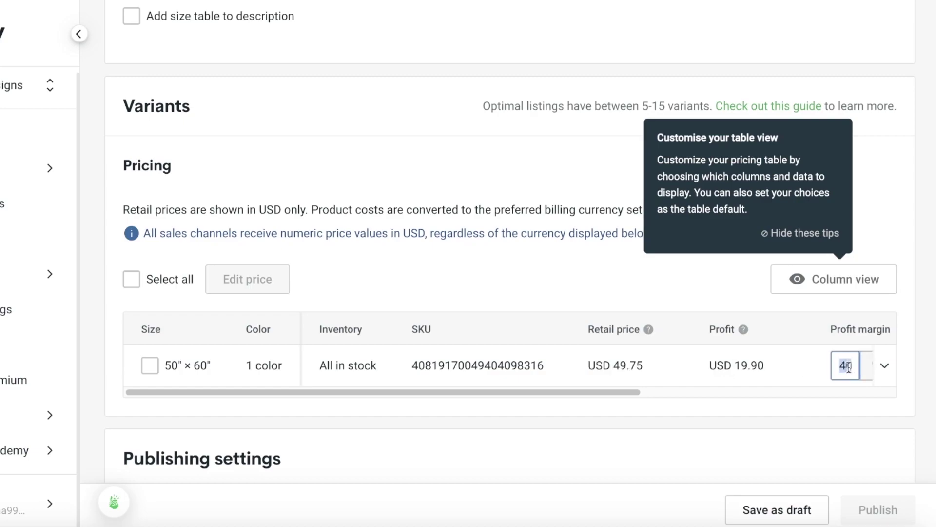
{"action": "type", "text": "20"}
{"action": "left_click", "coordinate": [929, 296]}
{"action": "scroll", "coordinate": [927, 297], "scroll_direction": "down", "scroll_amount": 4}
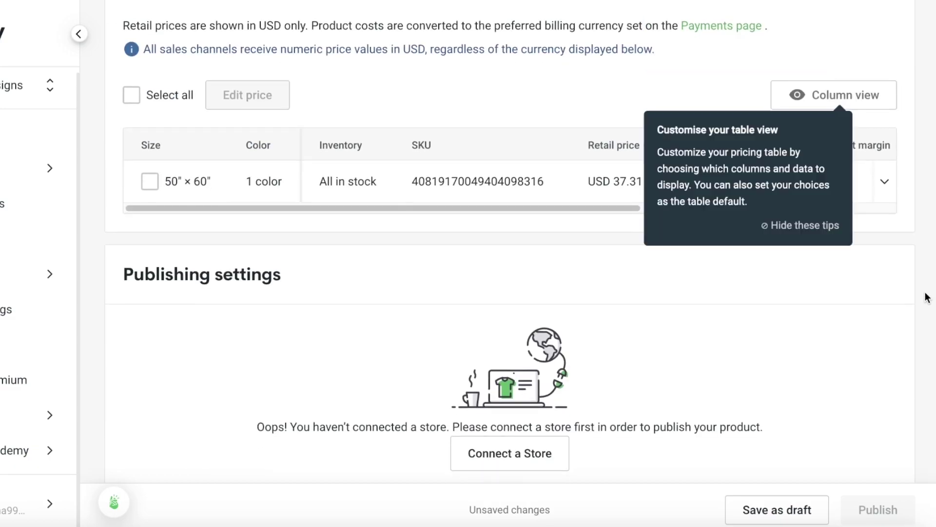
{"action": "scroll", "coordinate": [900, 275], "scroll_direction": "up", "scroll_amount": 4}
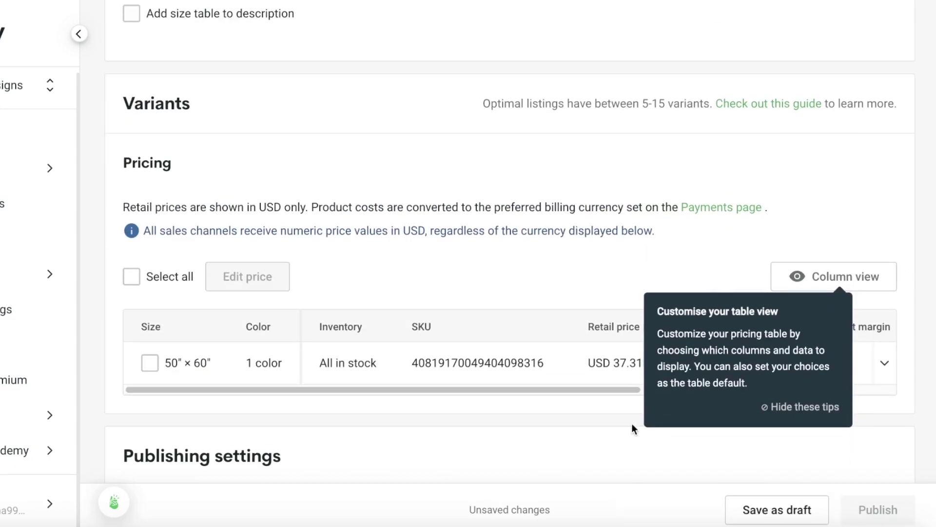
{"action": "left_click", "coordinate": [781, 511]}
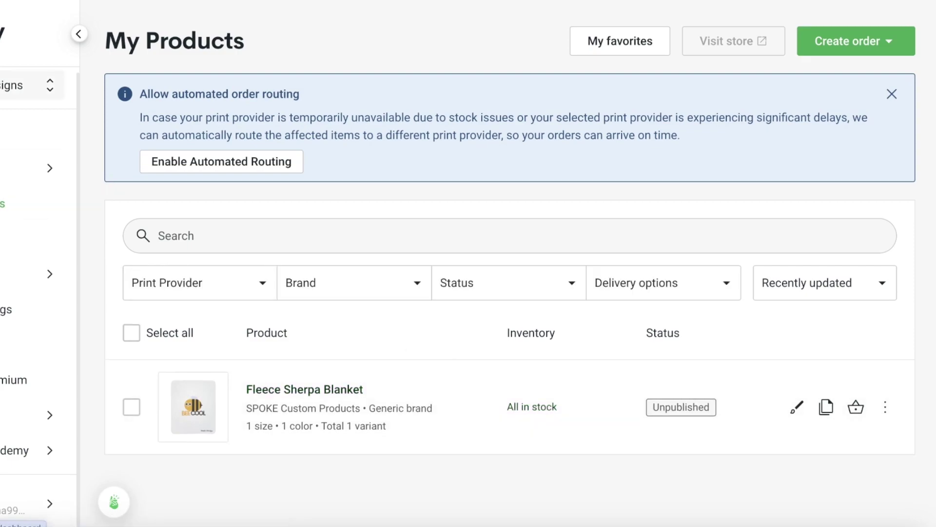
Return to the Jamies Designs Dashboard showing 0 products published and $0.00 costs.
{"action": "left_click", "coordinate": [49, 133]}
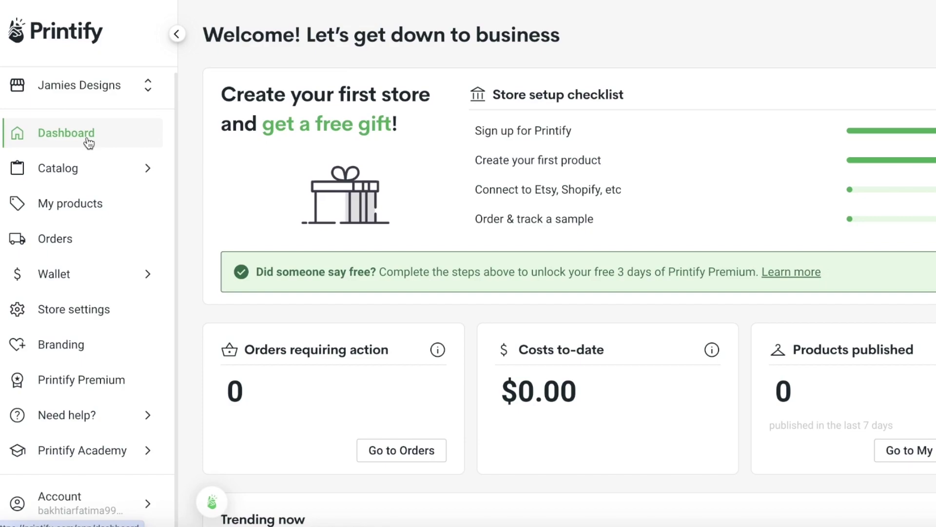
{"action": "scroll", "coordinate": [95, 229], "scroll_direction": "down", "scroll_amount": 10}
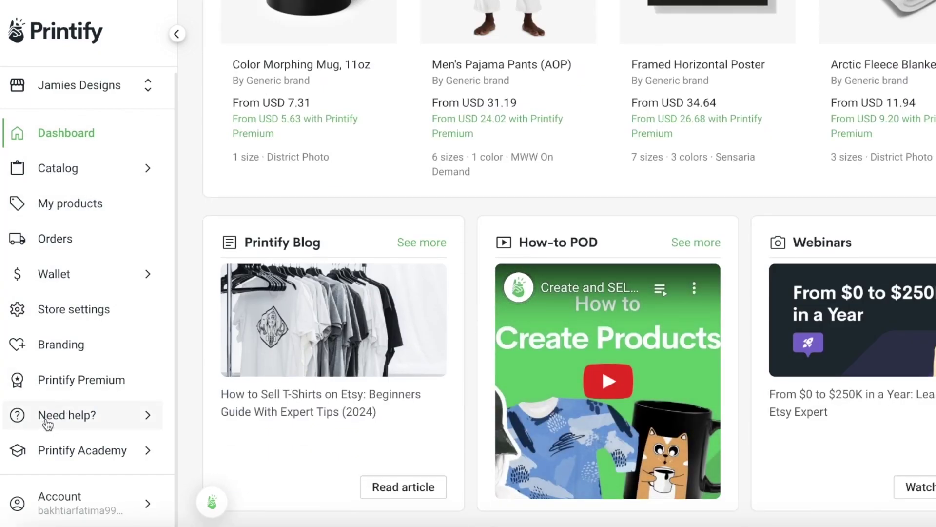
{"action": "scroll", "coordinate": [117, 281], "scroll_direction": "up", "scroll_amount": 10}
{"action": "scroll", "coordinate": [185, 230], "scroll_direction": "up", "scroll_amount": 2}
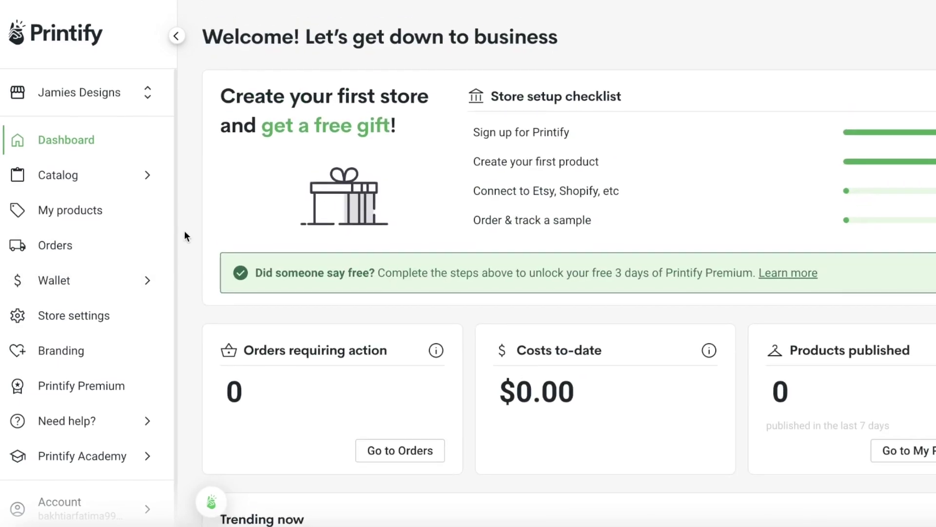